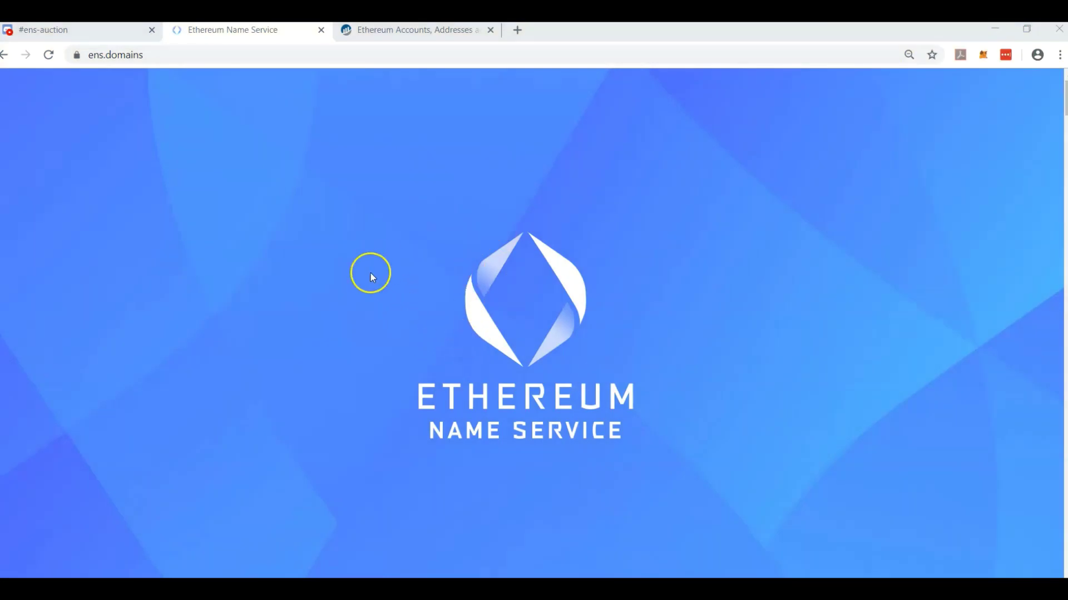
Select 'domains' in the ens.domains address and scroll down to the Get Started options.
left_click(108, 55)
double_click(148, 55)
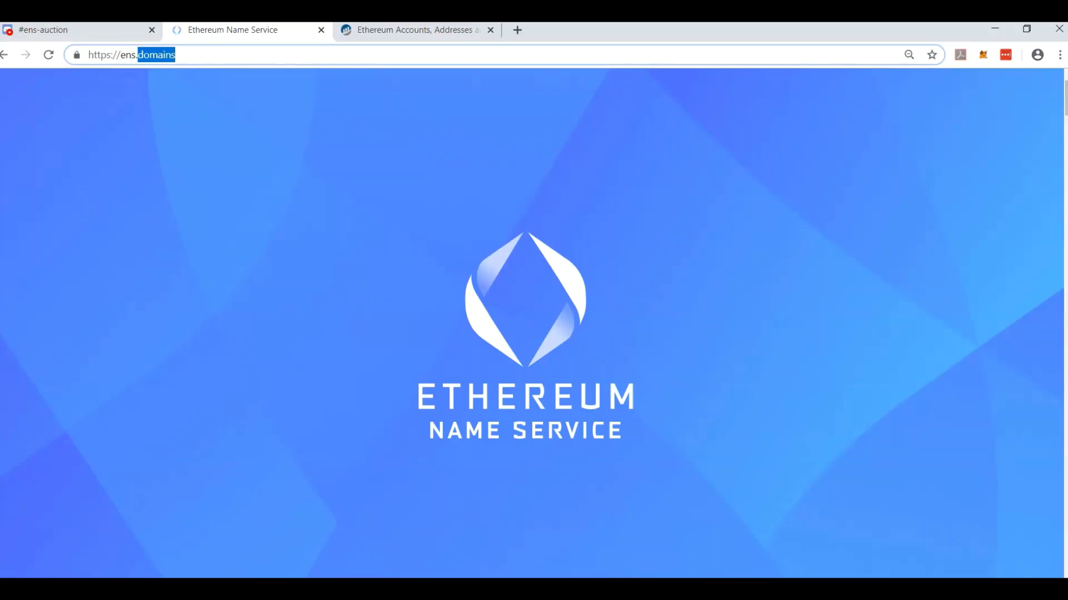
scroll(533, 322, "down", 15)
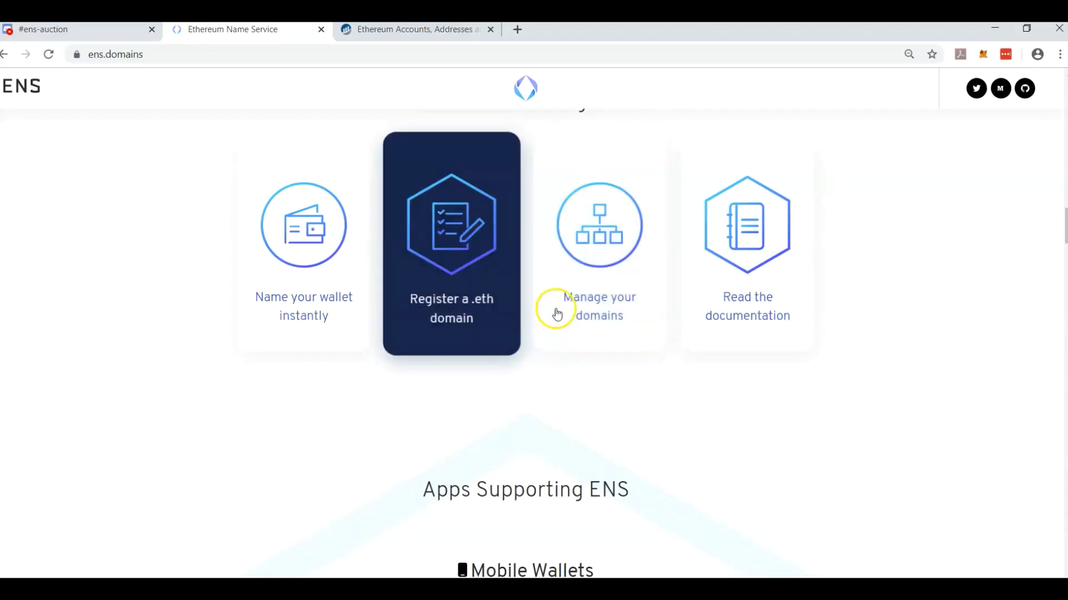
Open ENS Manager through 'Register a .eth domain' and search for 'nick'.
left_click(481, 307)
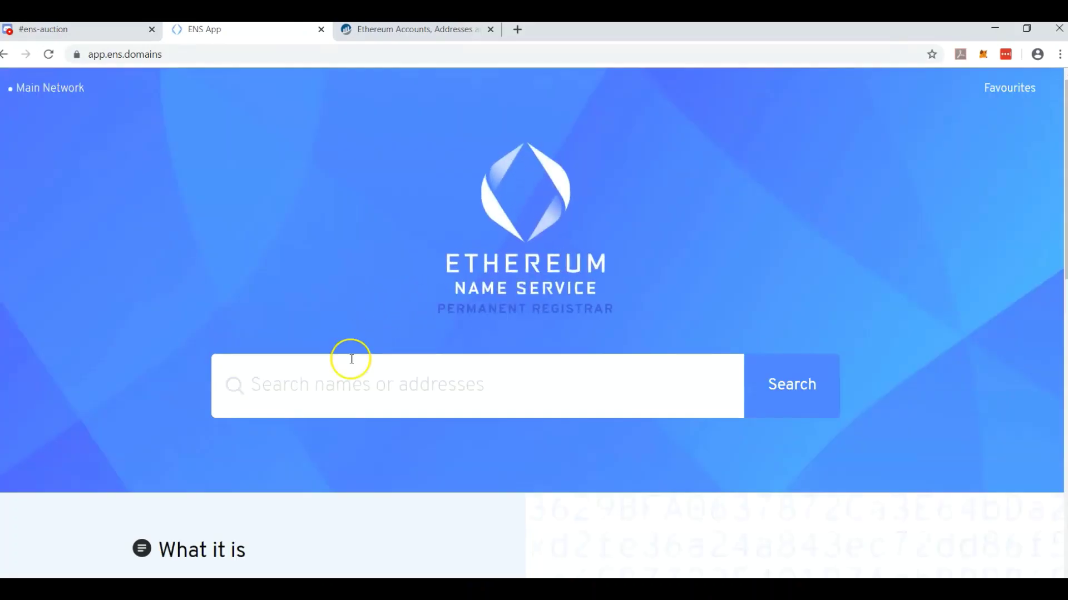
type("nick")
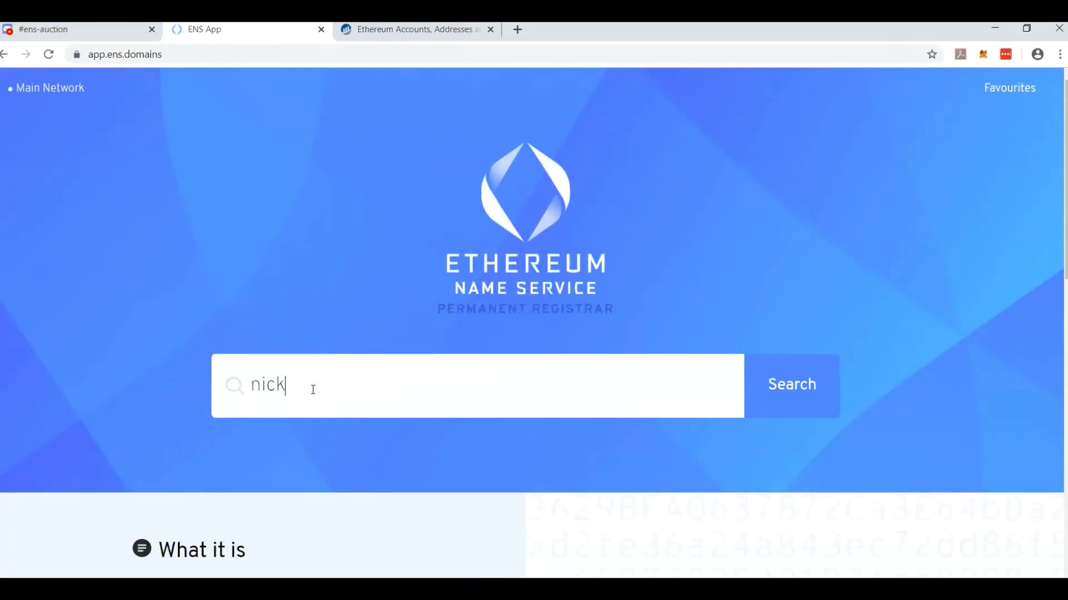
key("Return")
Search 'sdjnfjsndfjksdfn' and open its registration page, priced at 0.027 ETH per year.
left_click(166, 214)
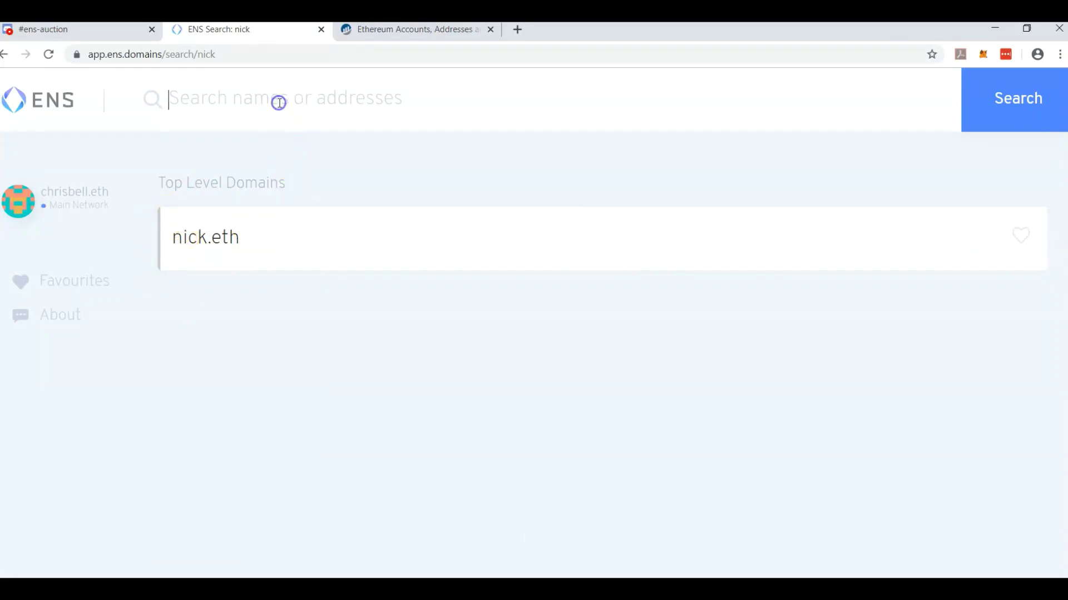
type("sdjnfjsndfjksdfn")
key("Return")
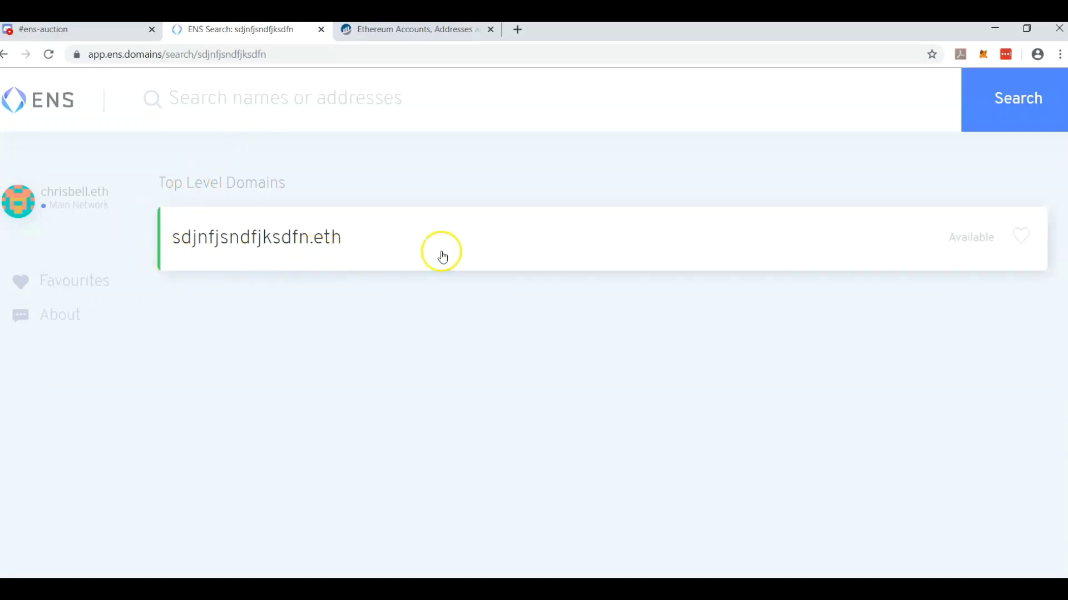
left_click(467, 243)
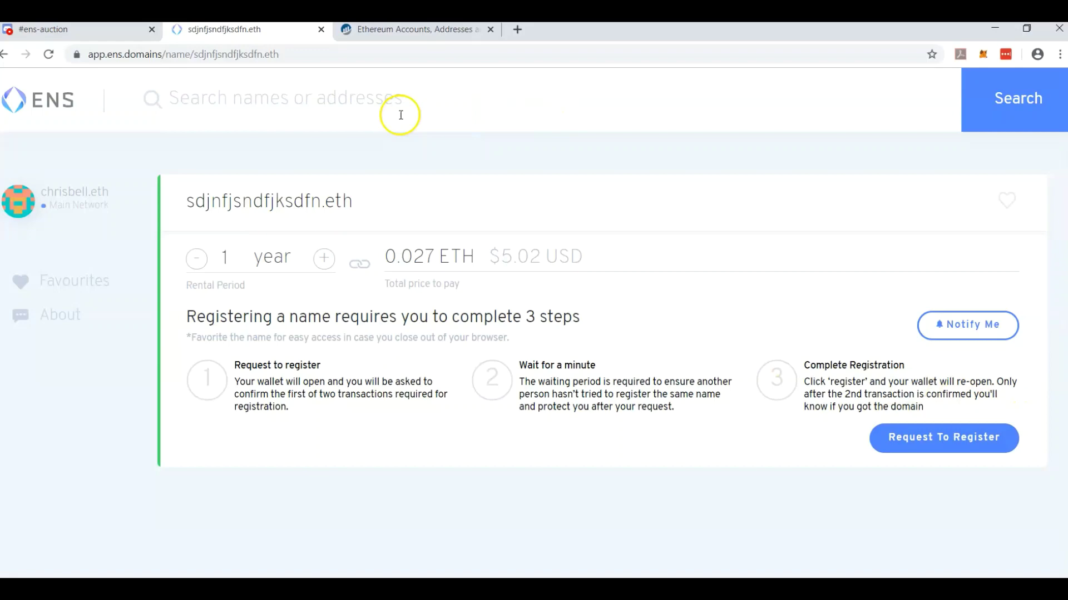
Search ENS Manager for the name 'bell'.
left_click(365, 109)
type("bell")
key("Return")
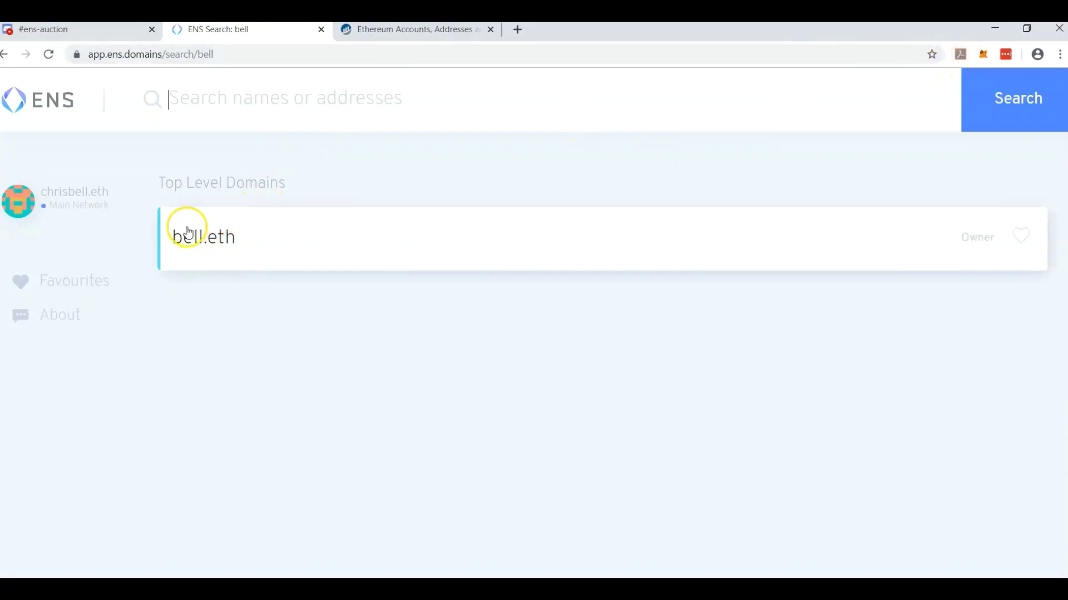
Search 'chrisbell', then search 'bell' again so bell.eth is listed as owned.
mouse_move(81, 195)
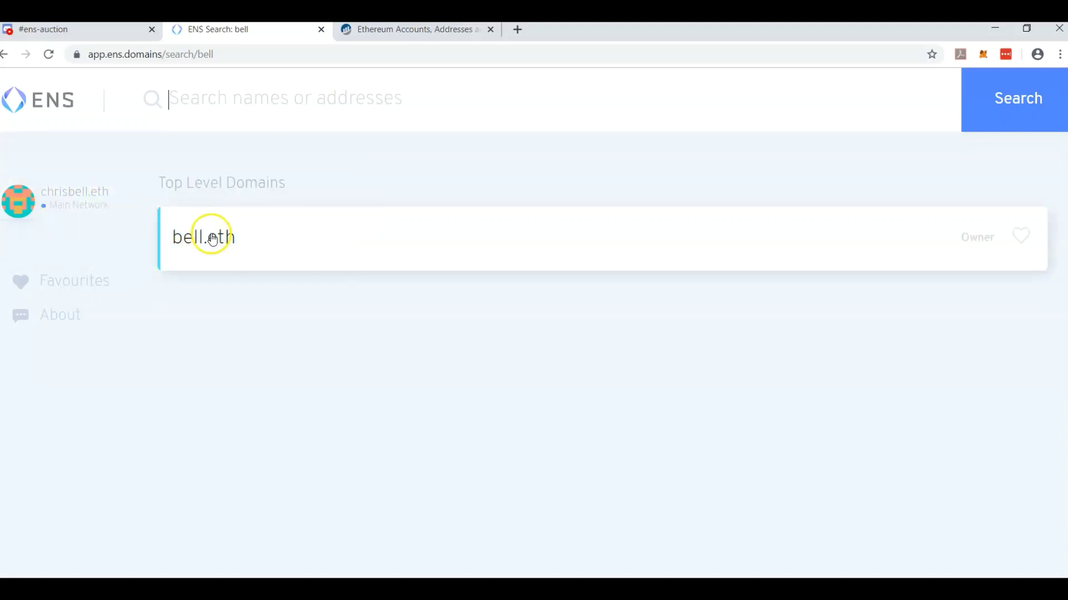
type("chrisbel")
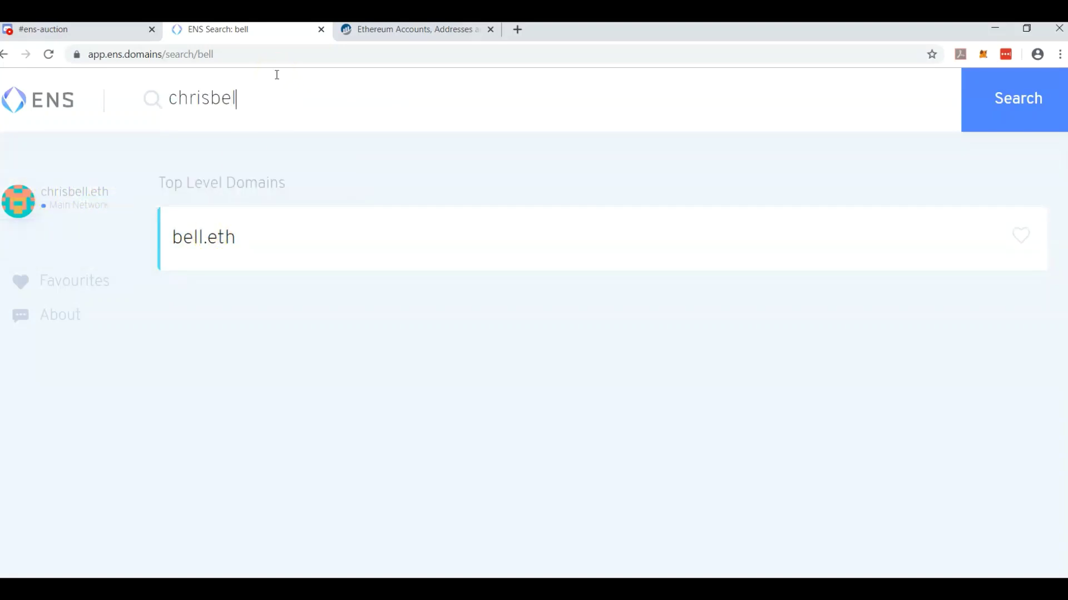
type("l")
key("Return")
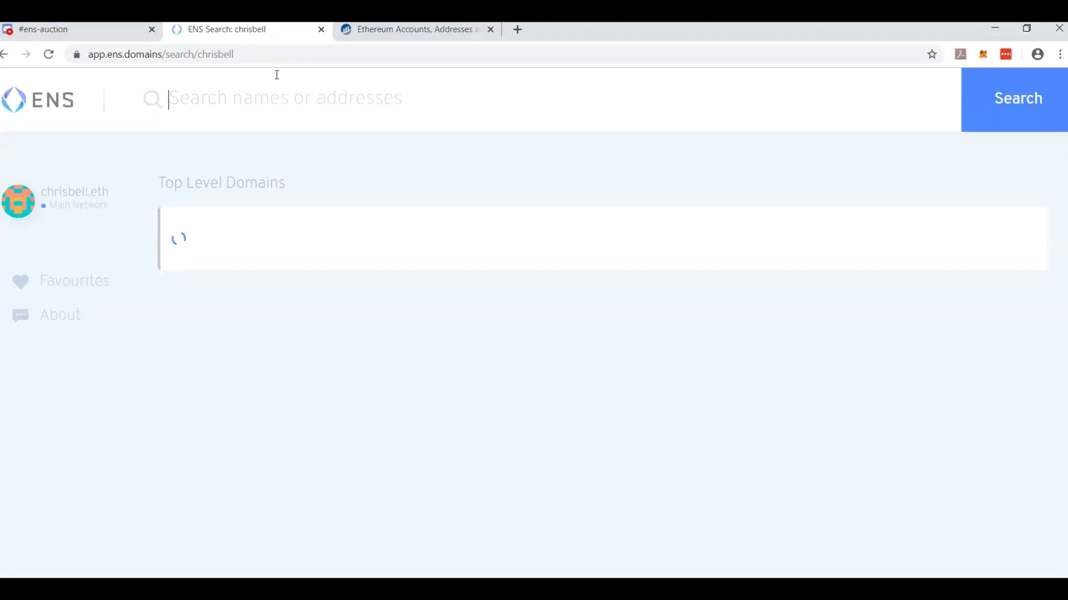
left_click(270, 130)
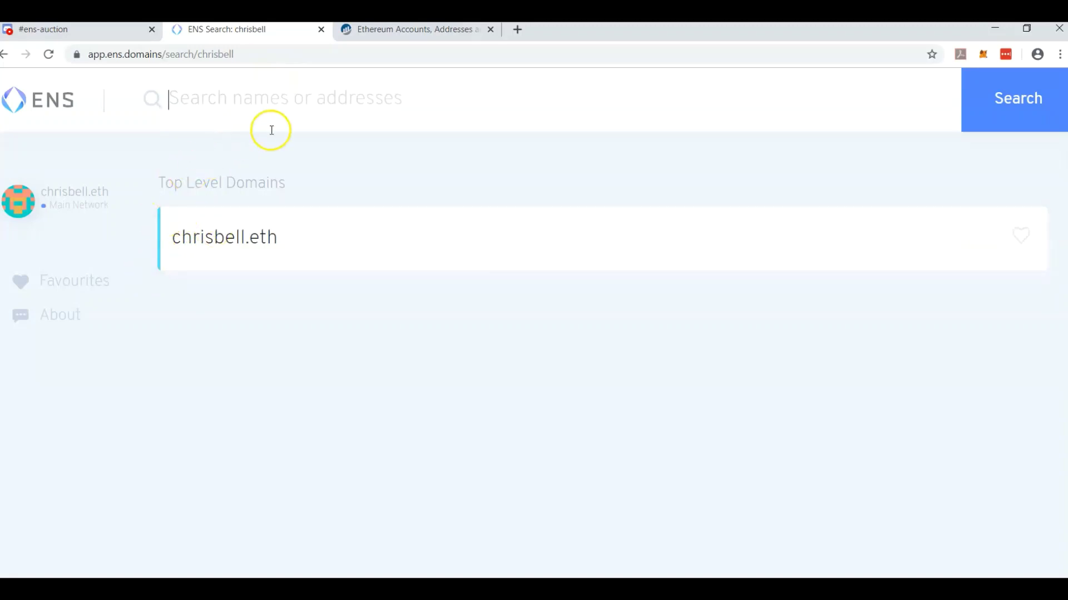
type("bell")
key("Return")
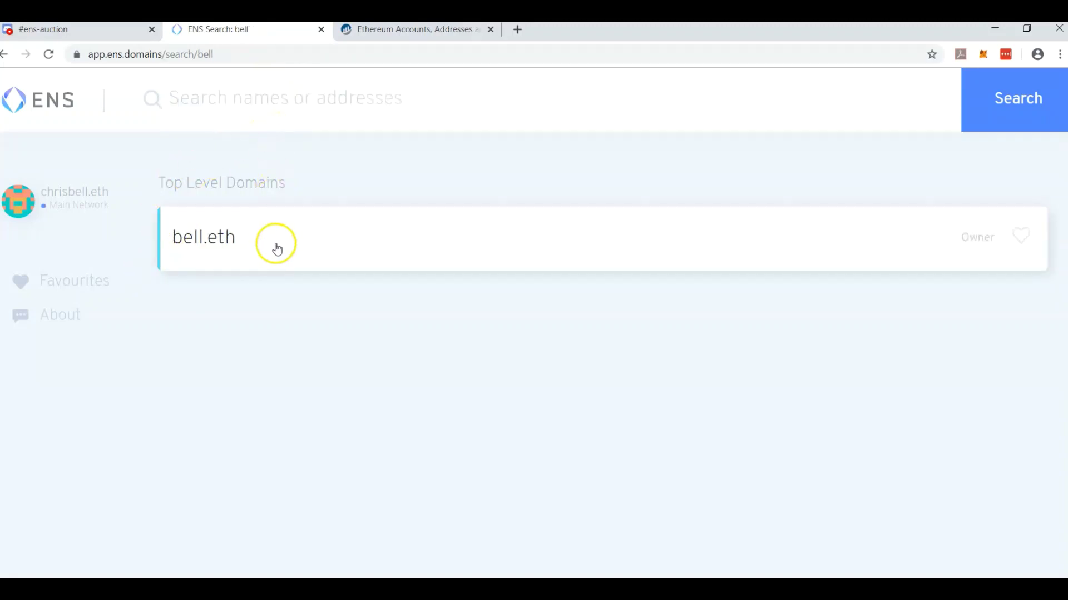
Open bell.eth, point out its REGISTRANT and CONTROLLER, and open the controller's address.
left_click(275, 244)
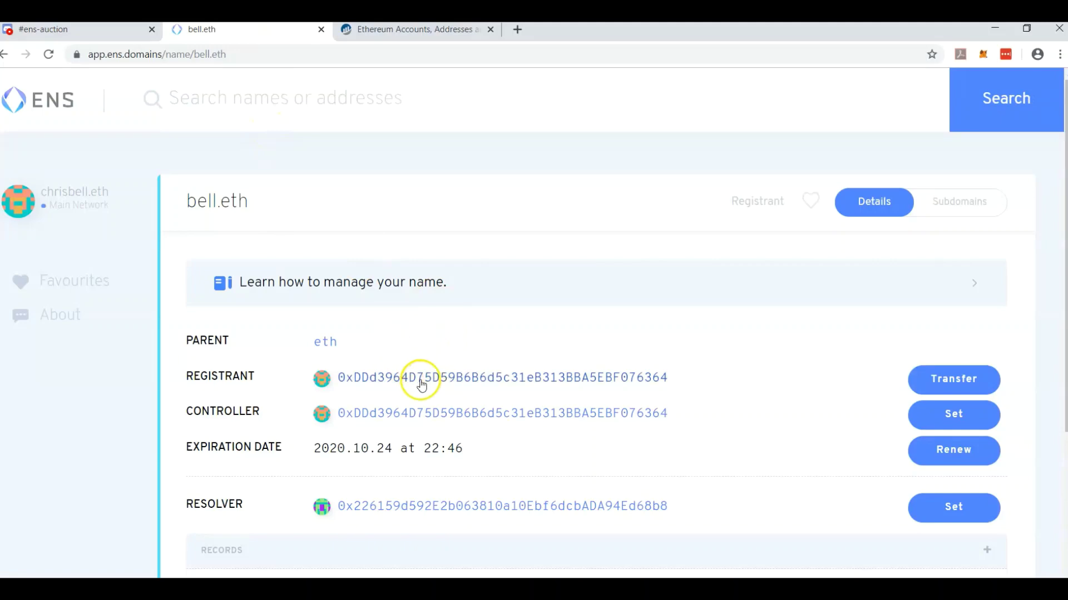
double_click(224, 375)
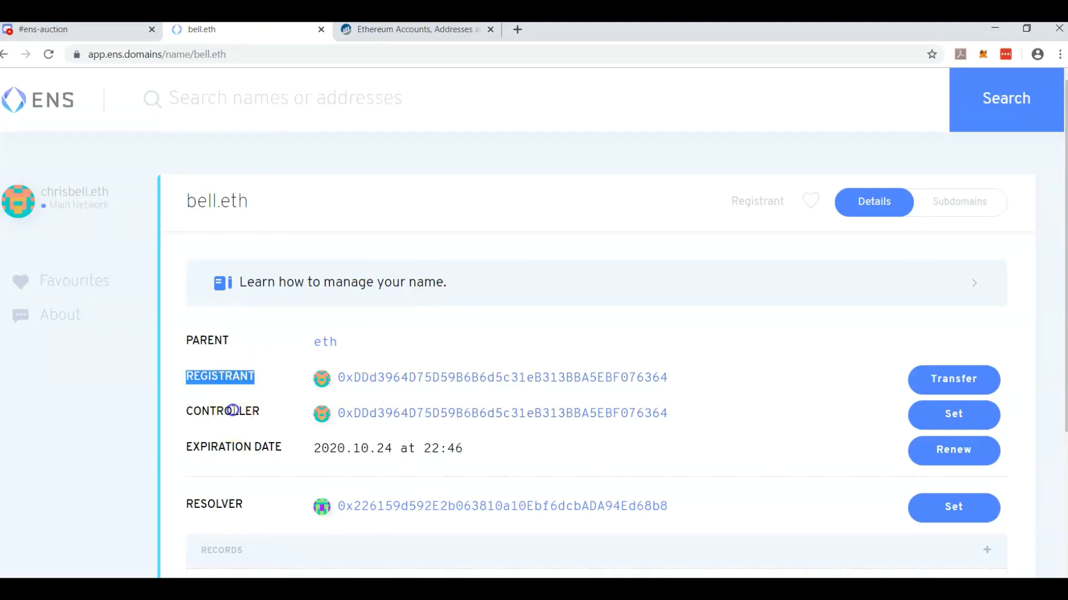
double_click(233, 410)
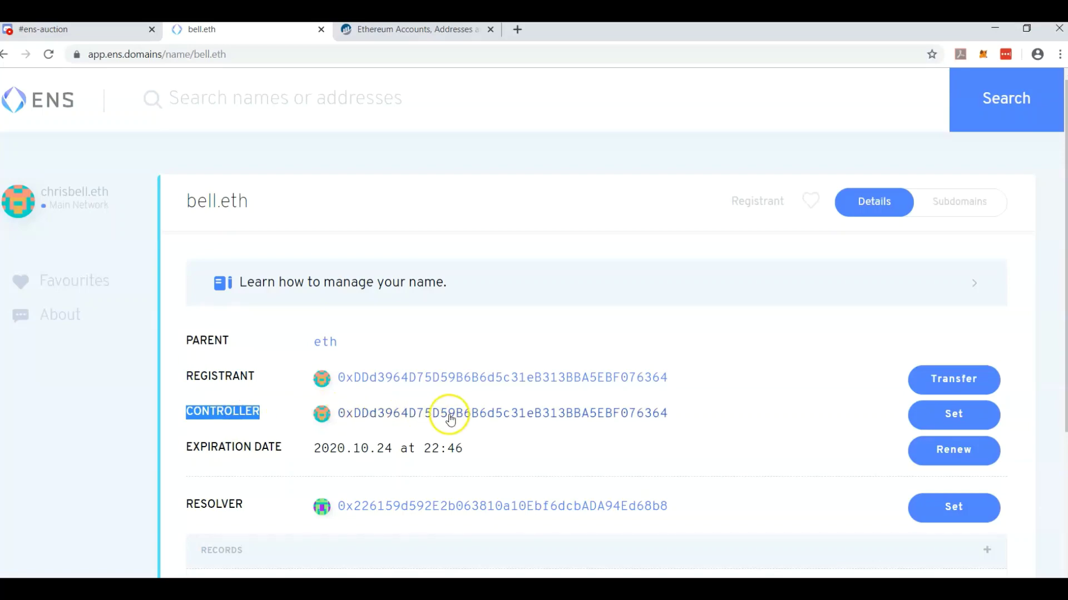
left_click(578, 412)
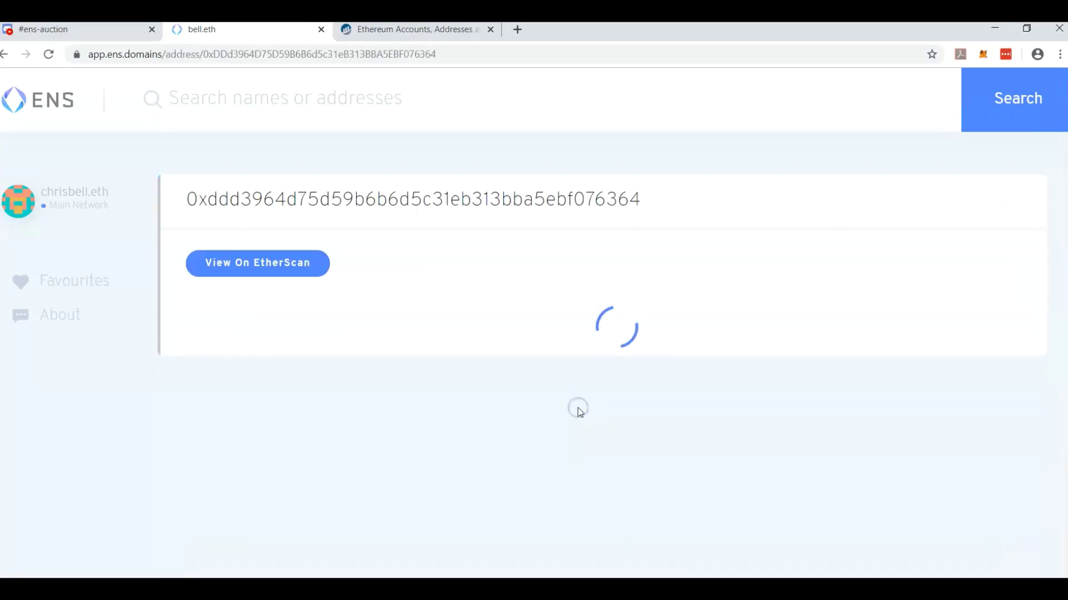
Return to the ENS Manager home, search 'bell' and reopen bell.eth's details.
left_click(35, 94)
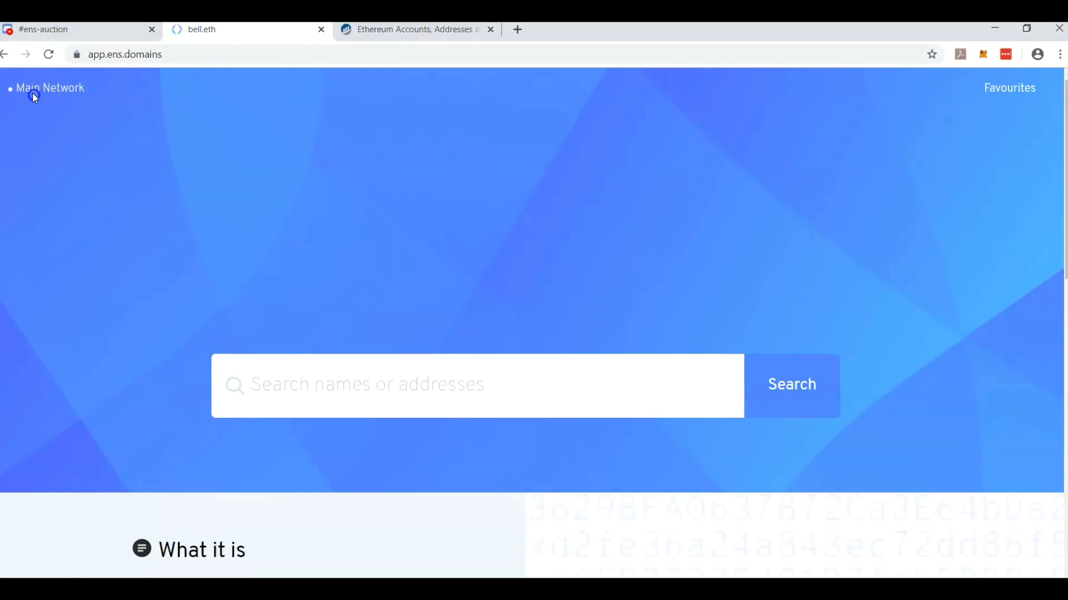
left_click(400, 372)
type("b")
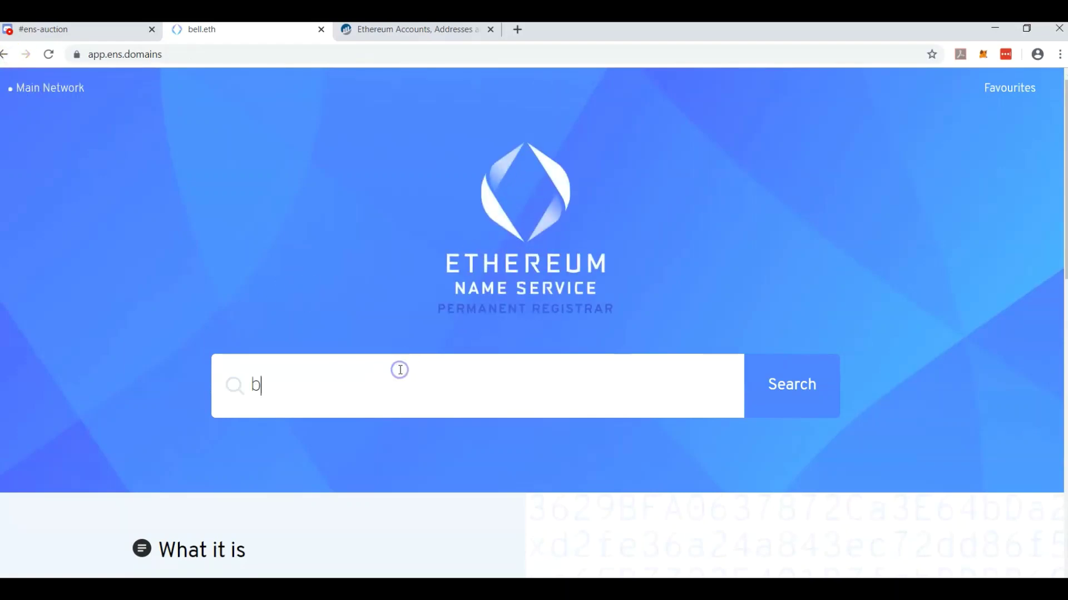
type("ell")
key("Return")
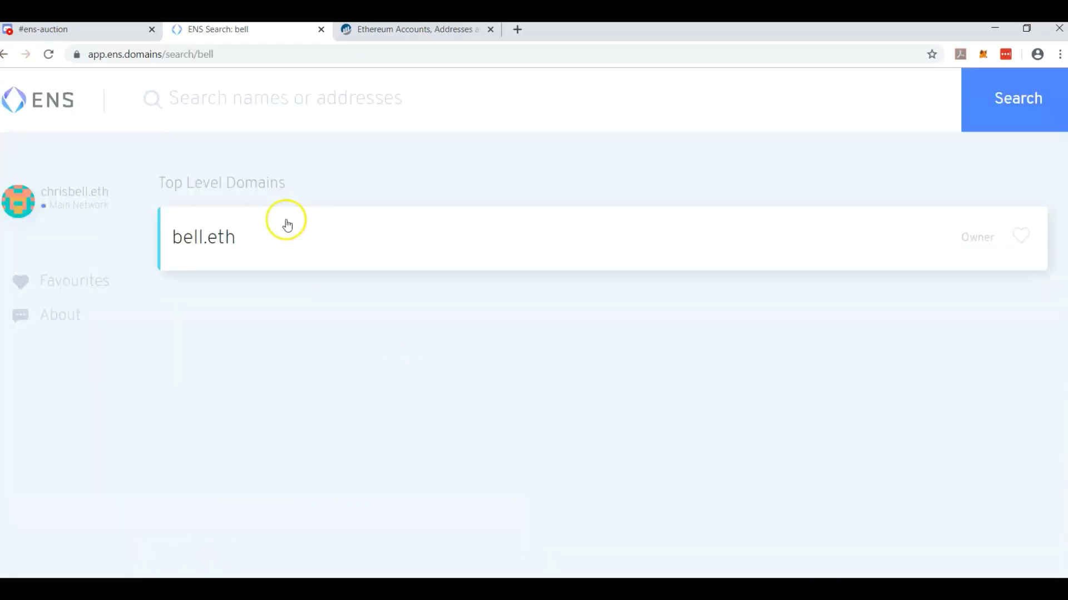
left_click(283, 223)
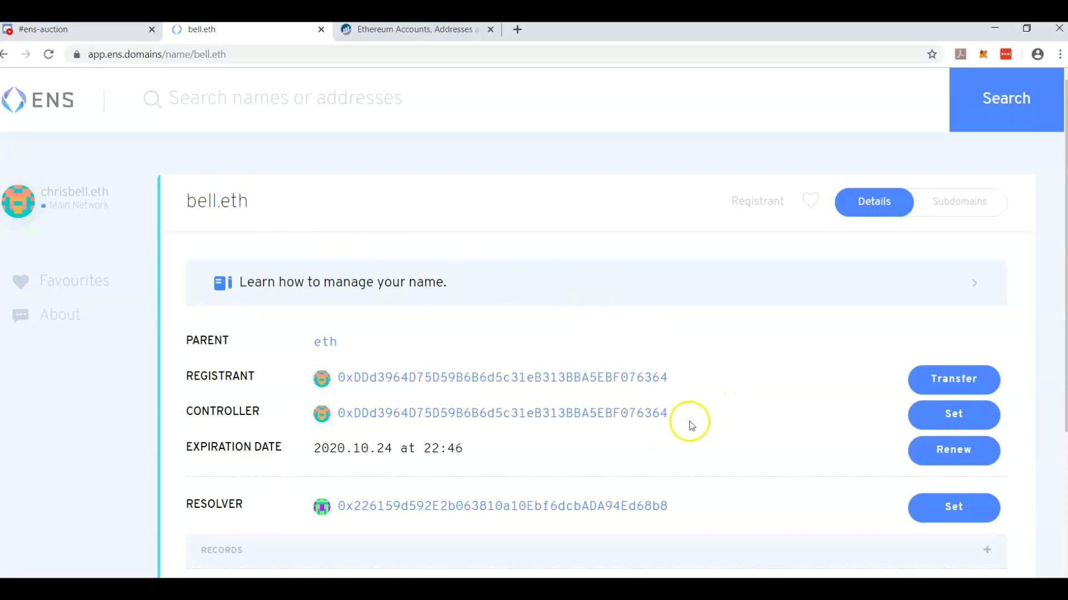
left_click(934, 417)
left_click(486, 483)
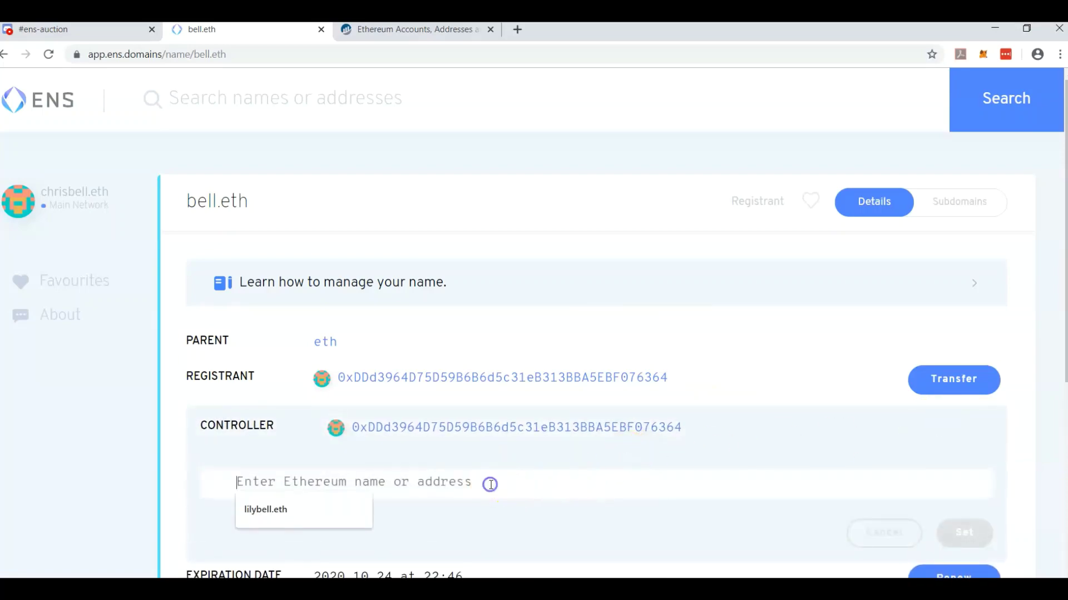
left_click(517, 445)
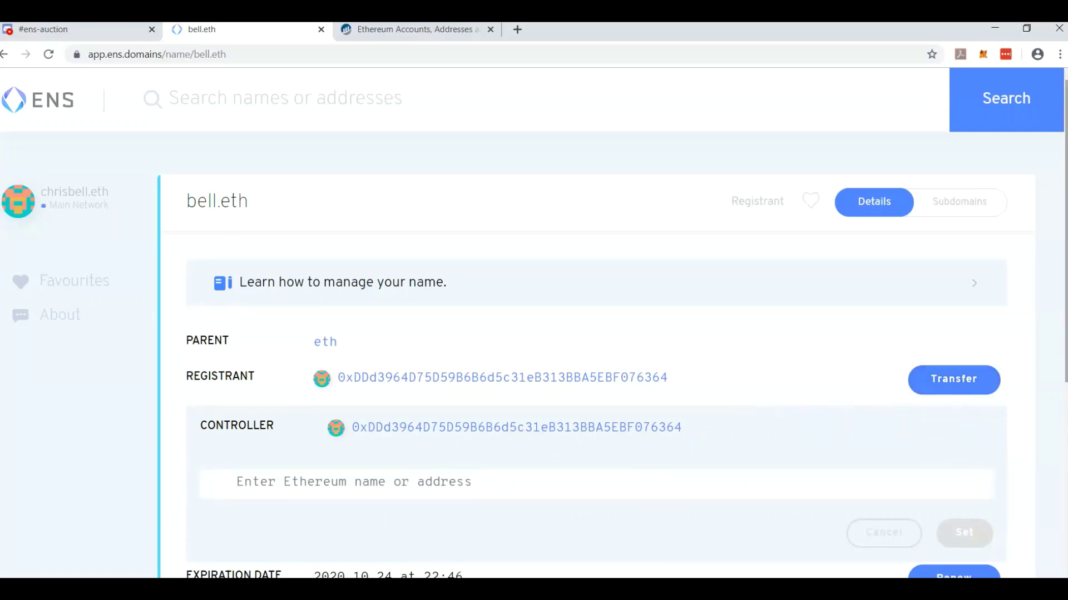
scroll(595, 356, "down", 2)
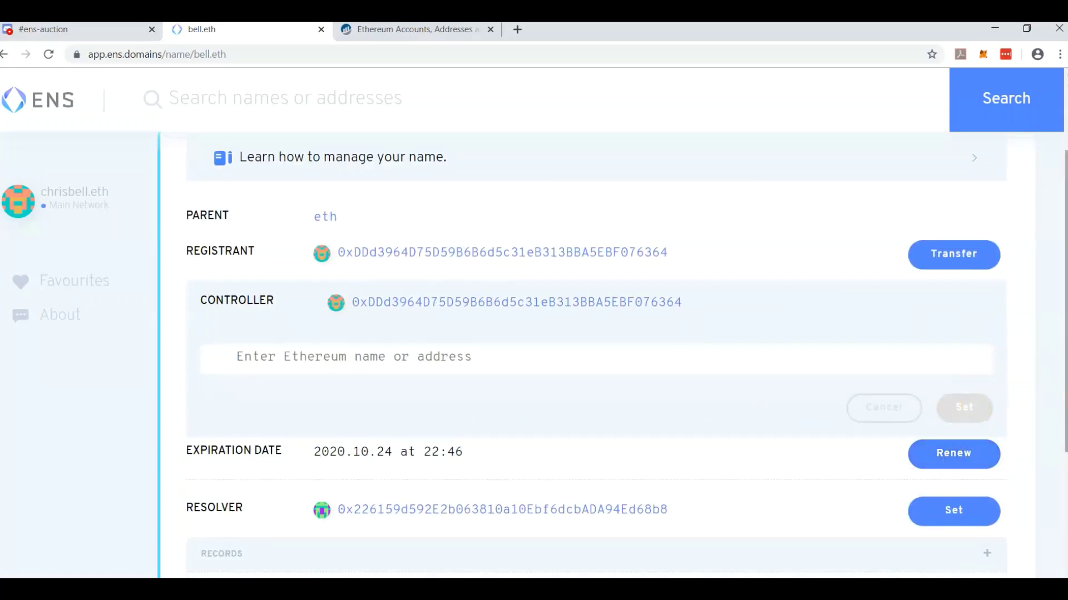
scroll(1034, 334, "down", 2)
left_click(950, 345)
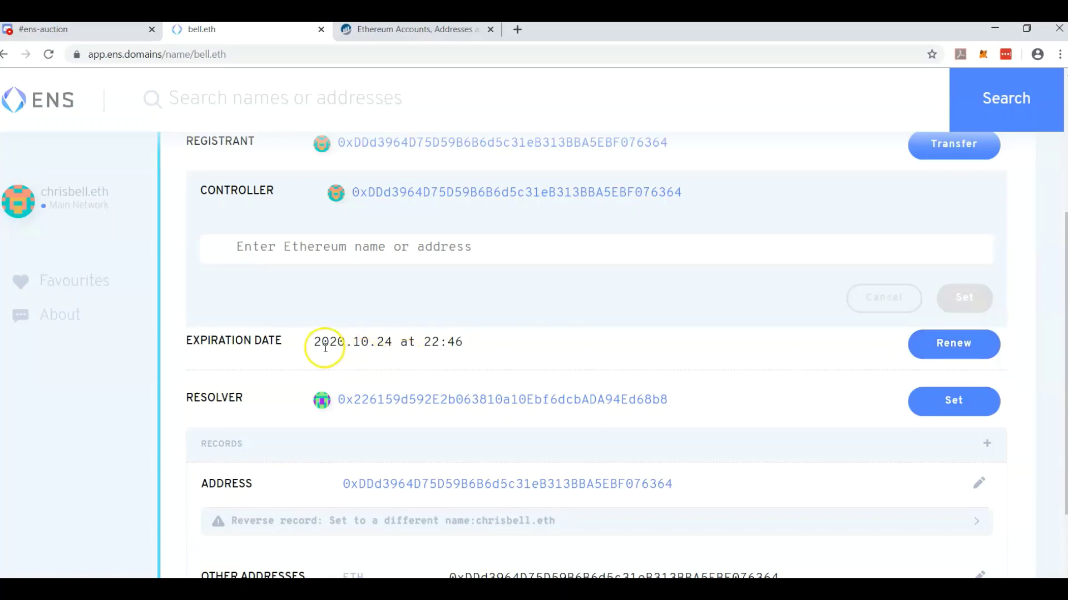
left_click_drag(313, 342, 366, 346)
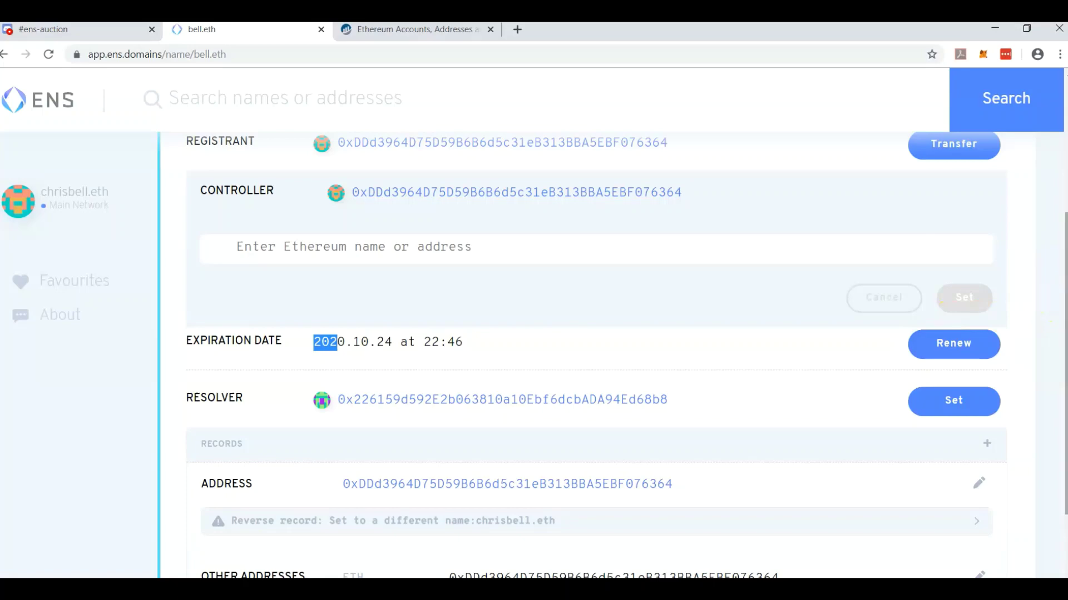
scroll(1065, 362, "down", 2)
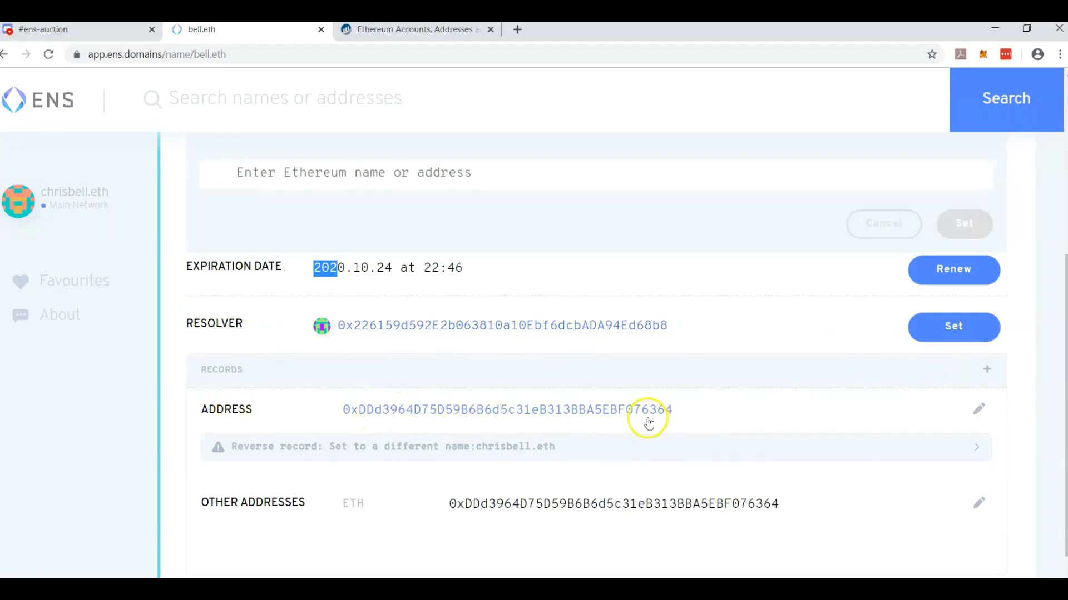
scroll(1062, 211, "up", 3)
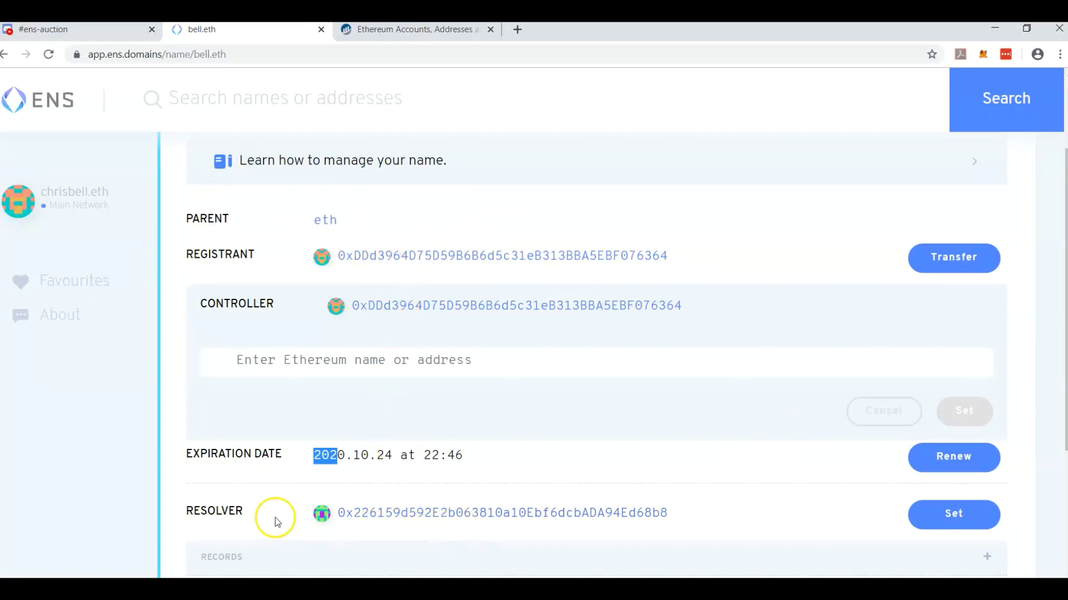
scroll(379, 522, "down", 3)
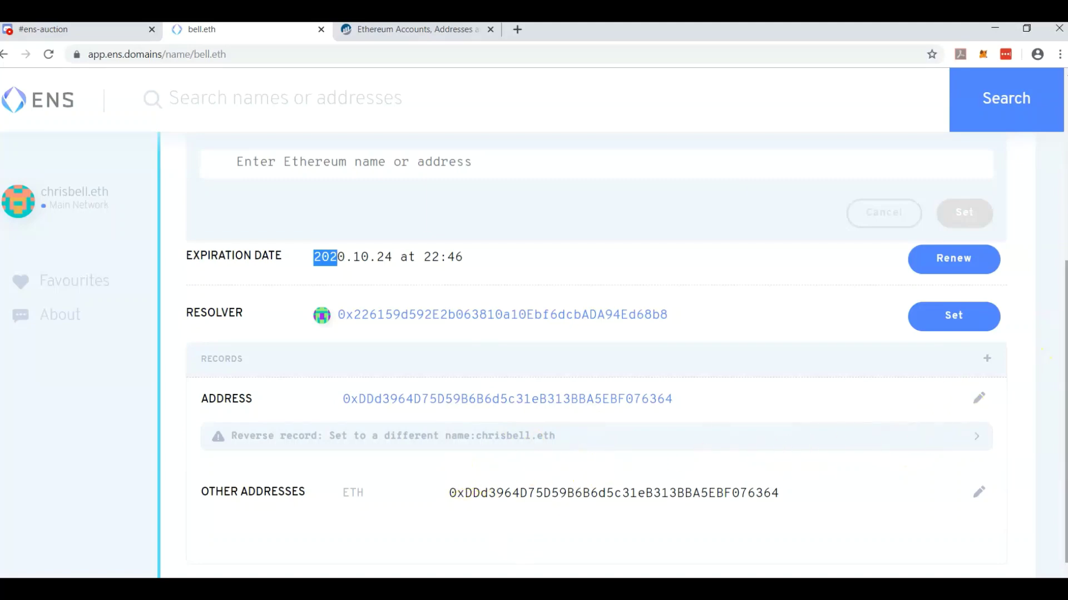
scroll(1045, 353, "up", 5)
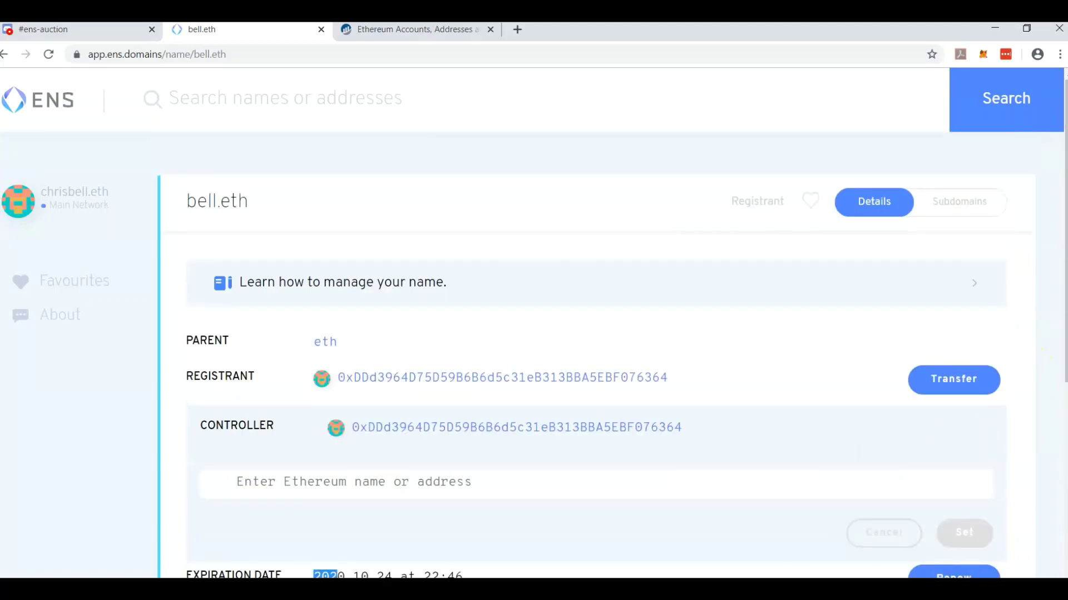
Open chris.bell.eth from bell.eth's Subdomains list and view its controller and resolver.
left_click(965, 205)
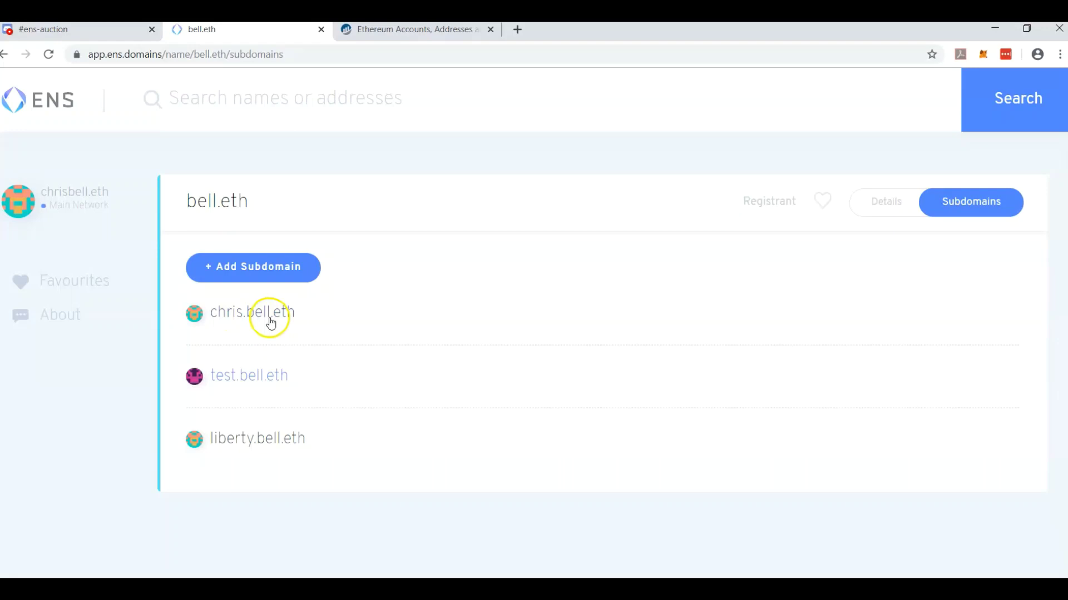
left_click(233, 314)
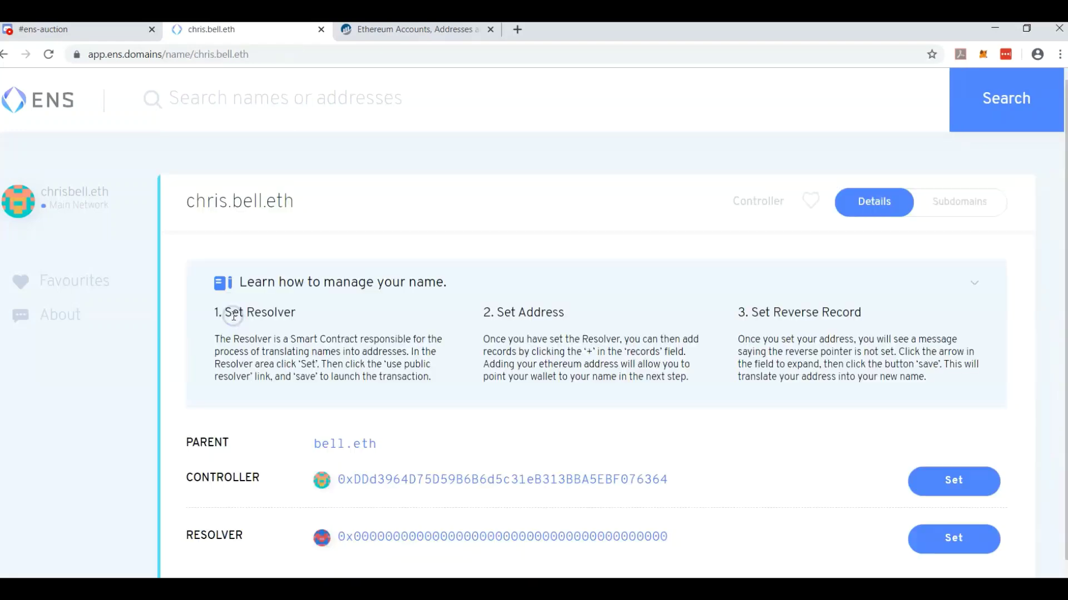
scroll(1053, 148, "down", 1)
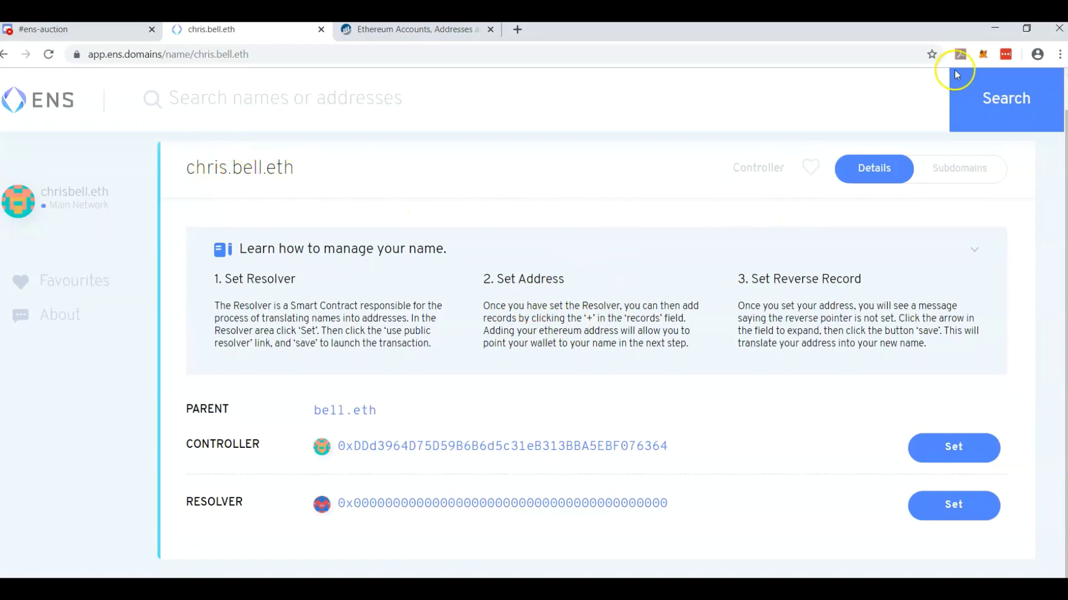
left_click(443, 32)
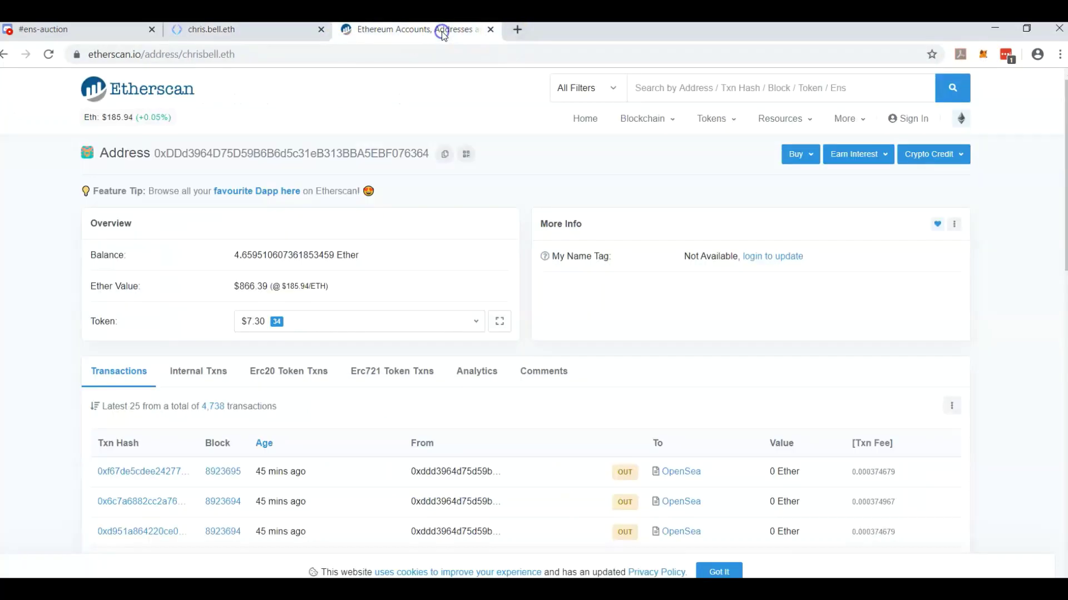
left_click(201, 48)
double_click(210, 58)
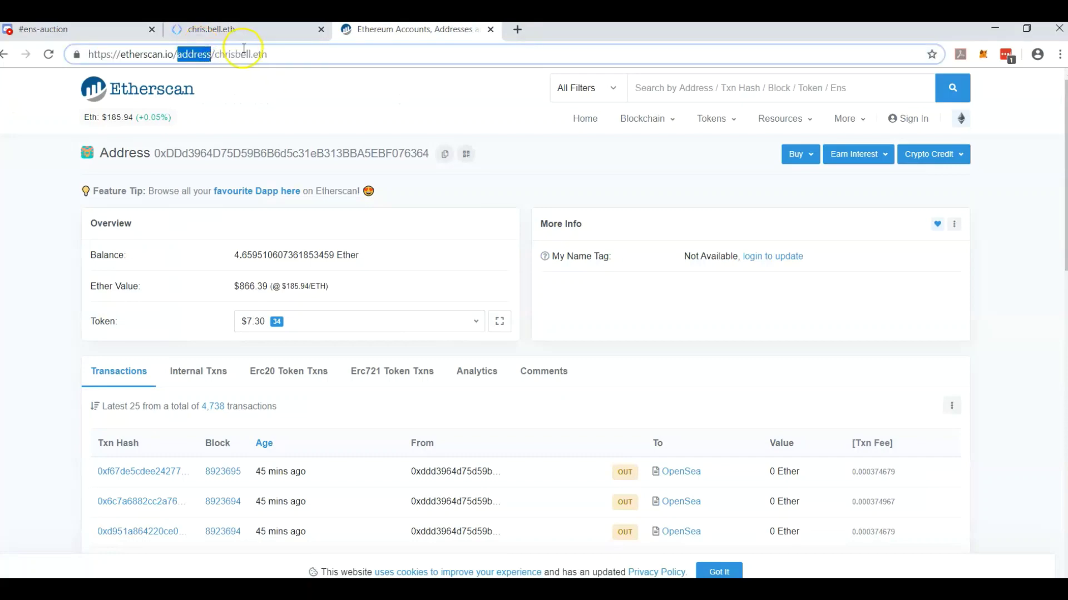
double_click(228, 56)
type("l")
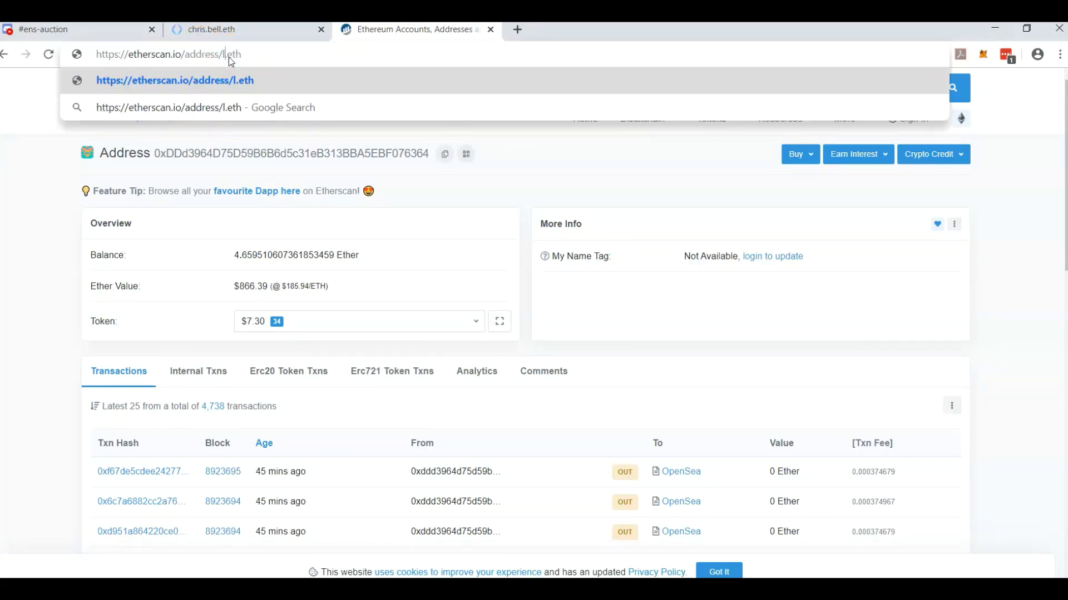
type("ilybell")
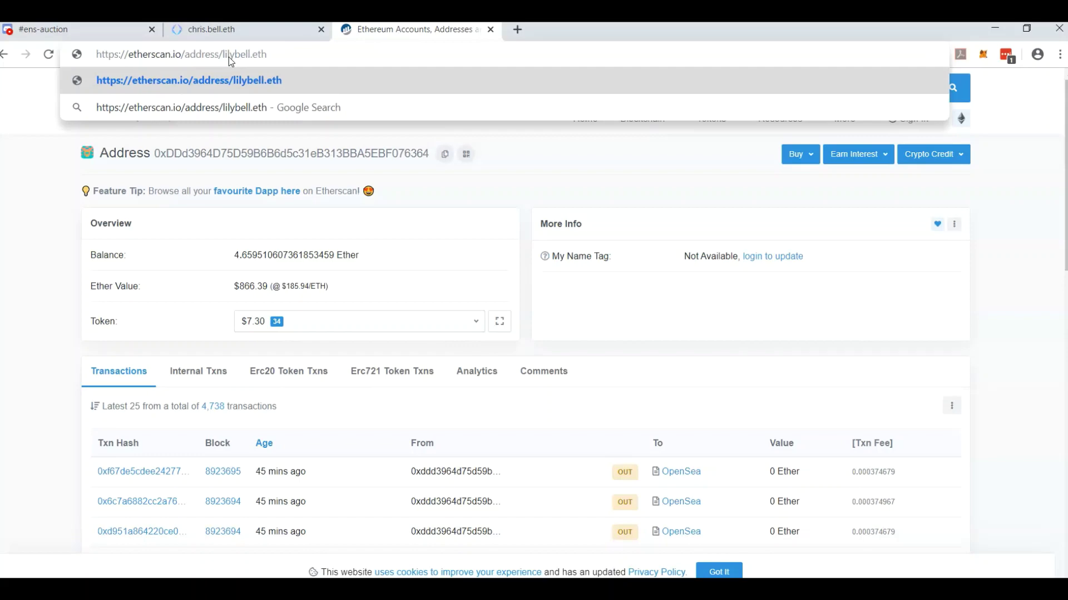
key("Return")
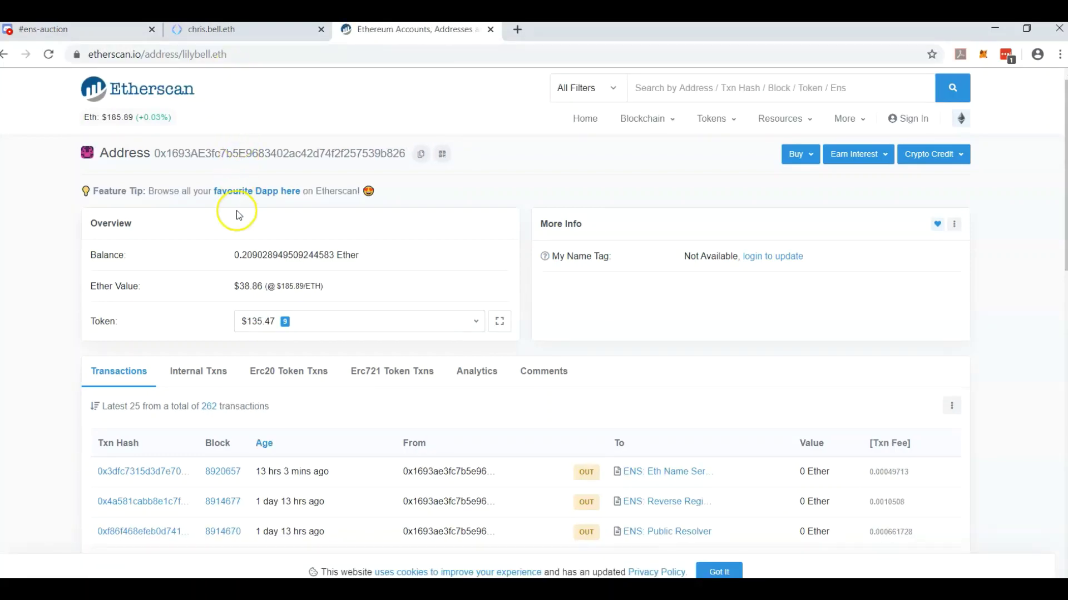
left_click(420, 155)
left_click(278, 33)
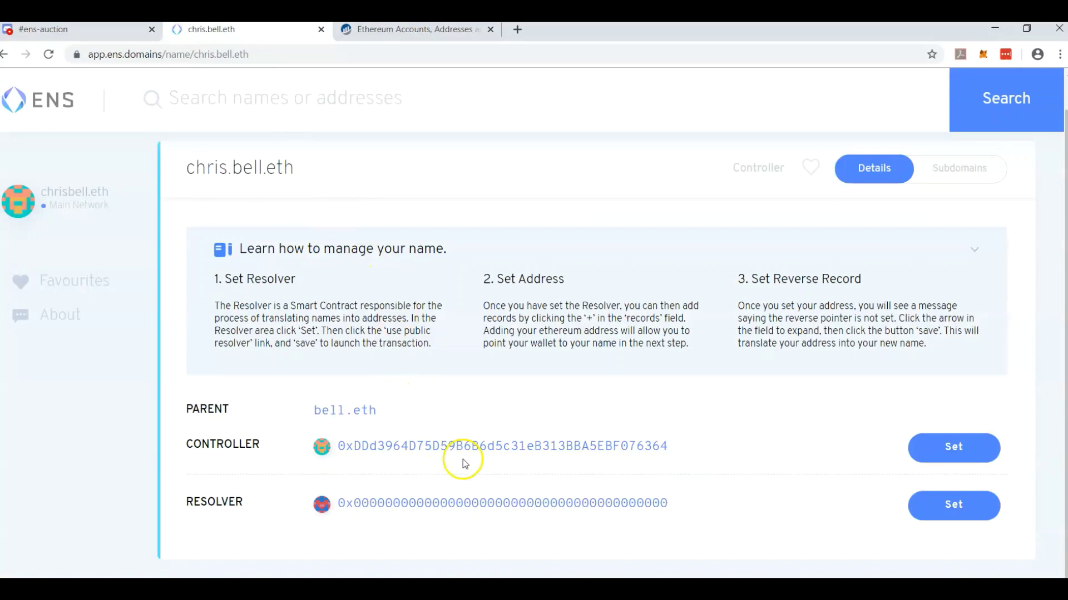
Set chris.bell.eth's controller to lilybell.eth, replacing the pasted address, and confirm the change.
double_click(234, 446)
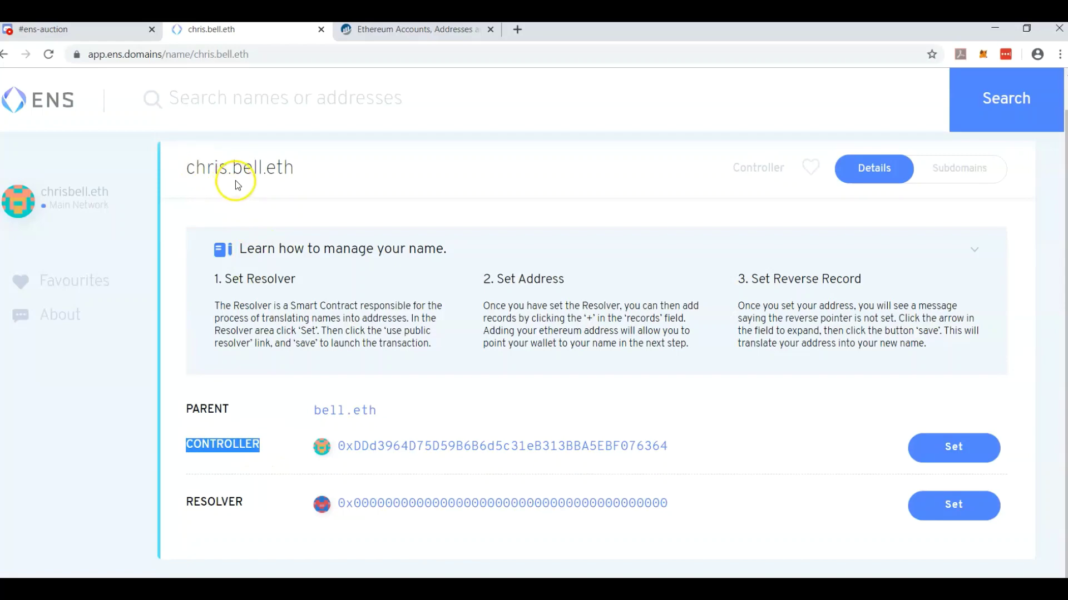
left_click(953, 448)
left_click(443, 505)
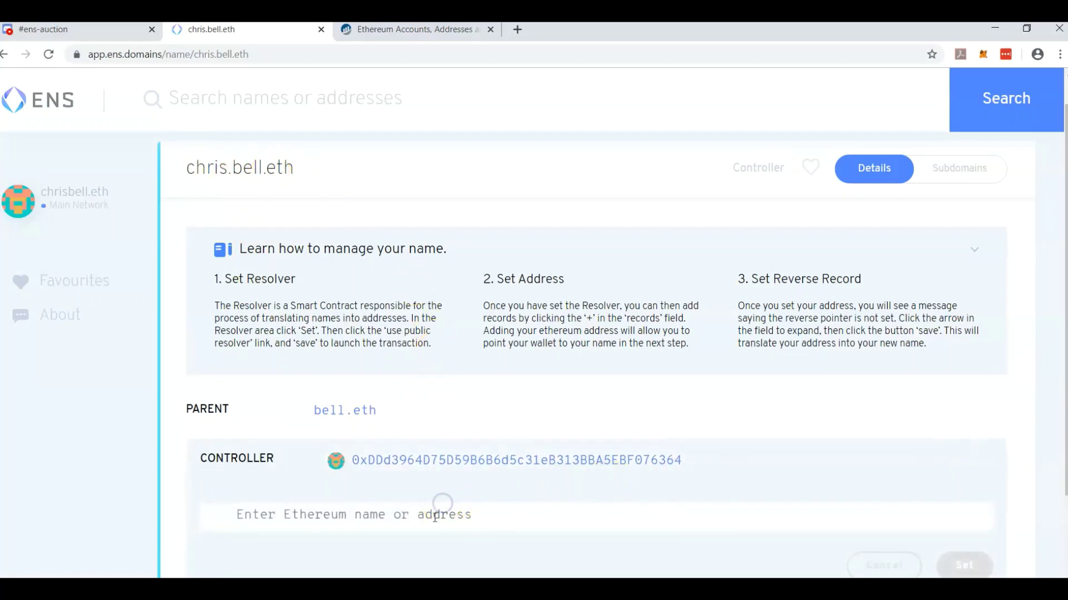
left_click(434, 517)
type("0x1693AE3fc7b5E9683402ac42d74f2f257539b826")
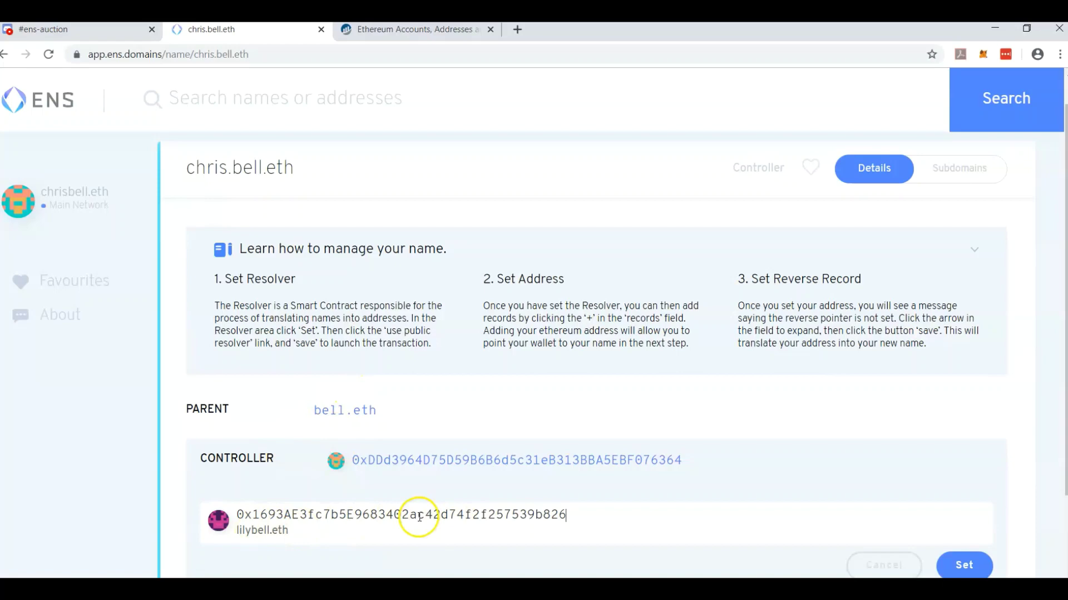
double_click(388, 515)
key("BackSpace")
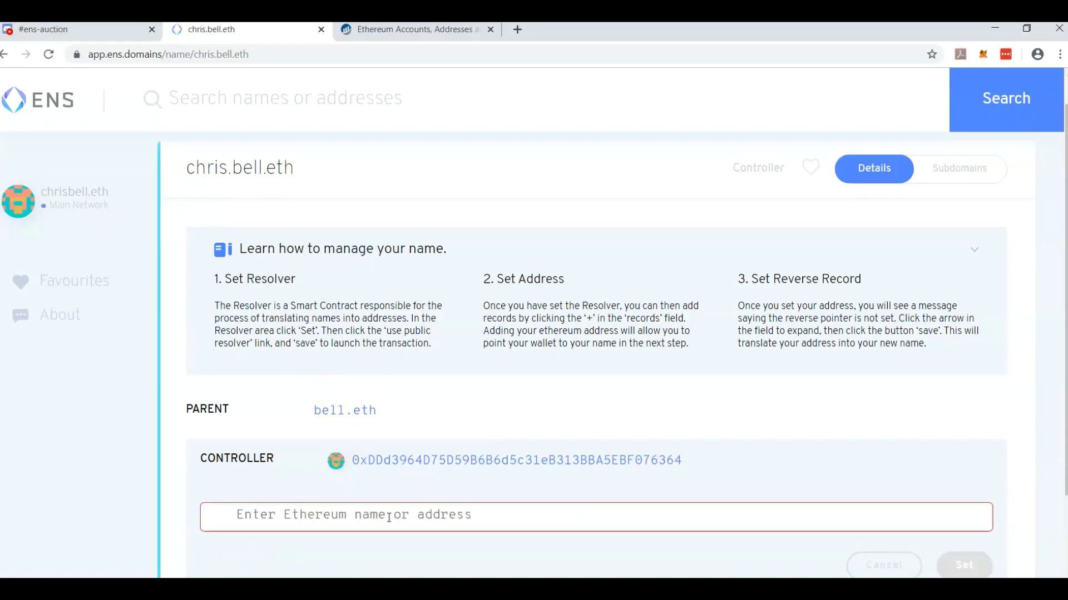
type("lilybell.eth")
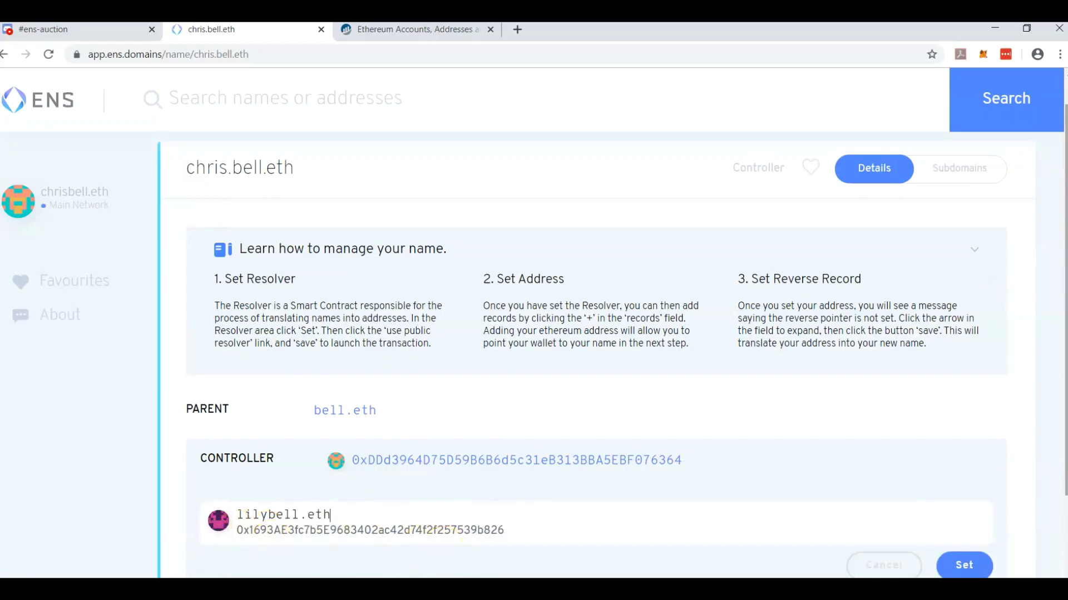
scroll(1000, 339, "down", 3)
left_click(967, 439)
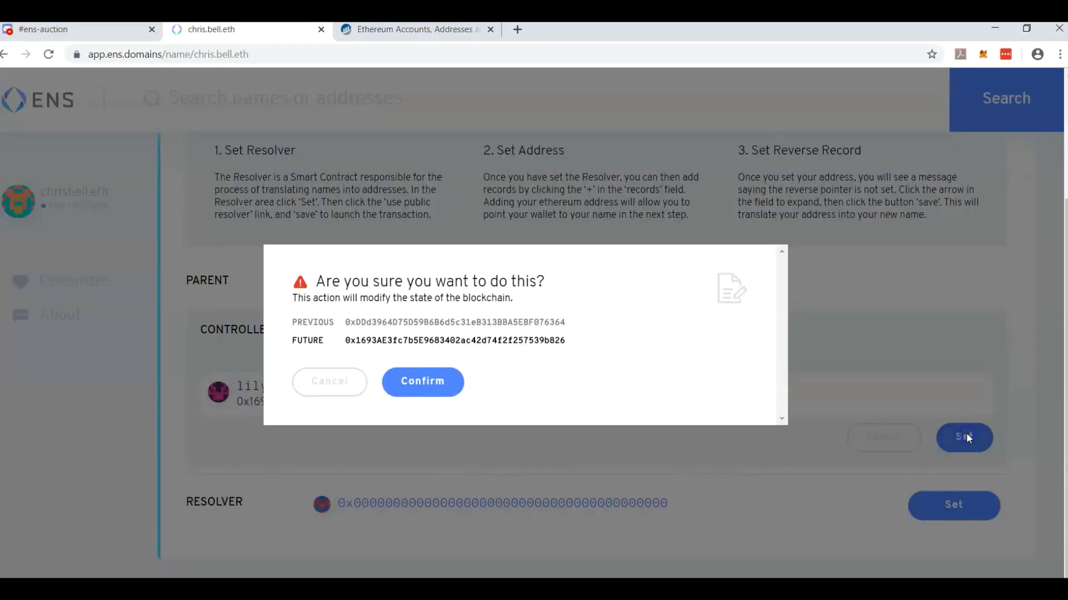
left_click(442, 382)
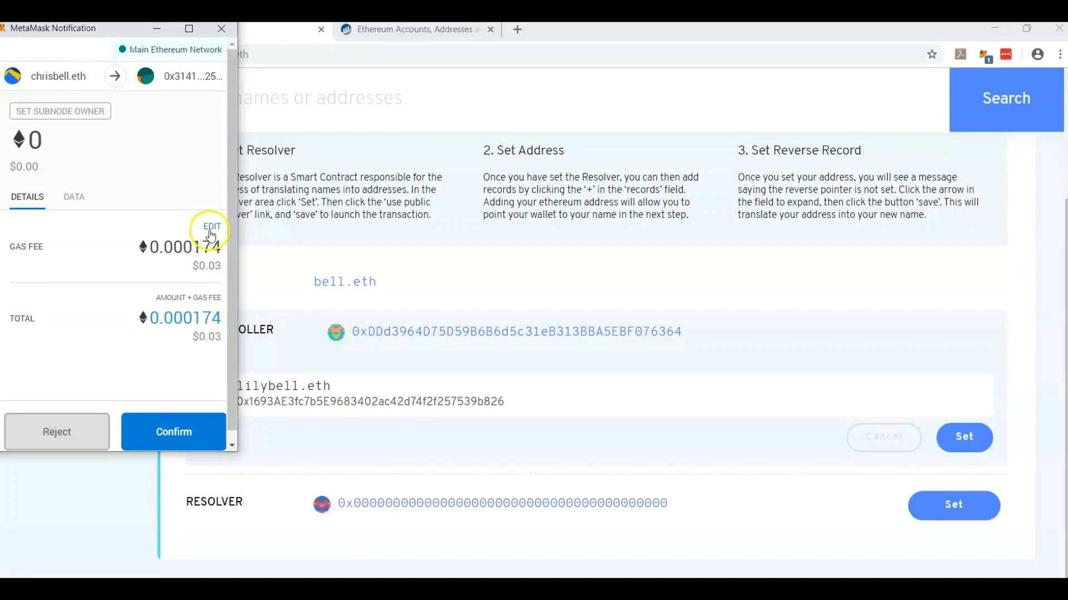
Switch the MetaMask gas fee to Fast and approve the controller-change transaction.
left_click(210, 233)
left_click(189, 186)
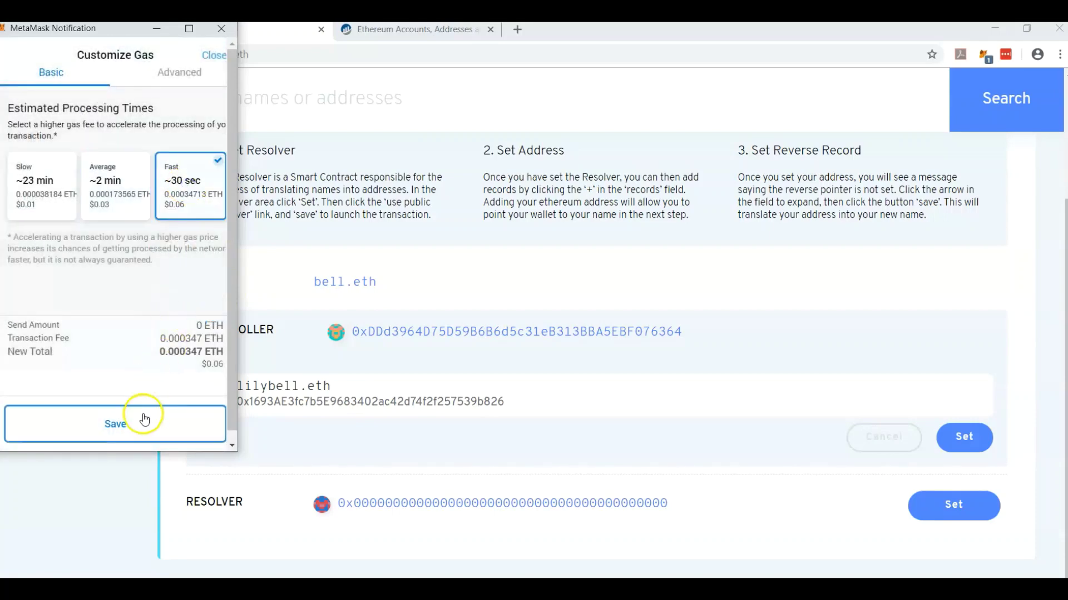
left_click(208, 421)
left_click(157, 421)
left_click(193, 431)
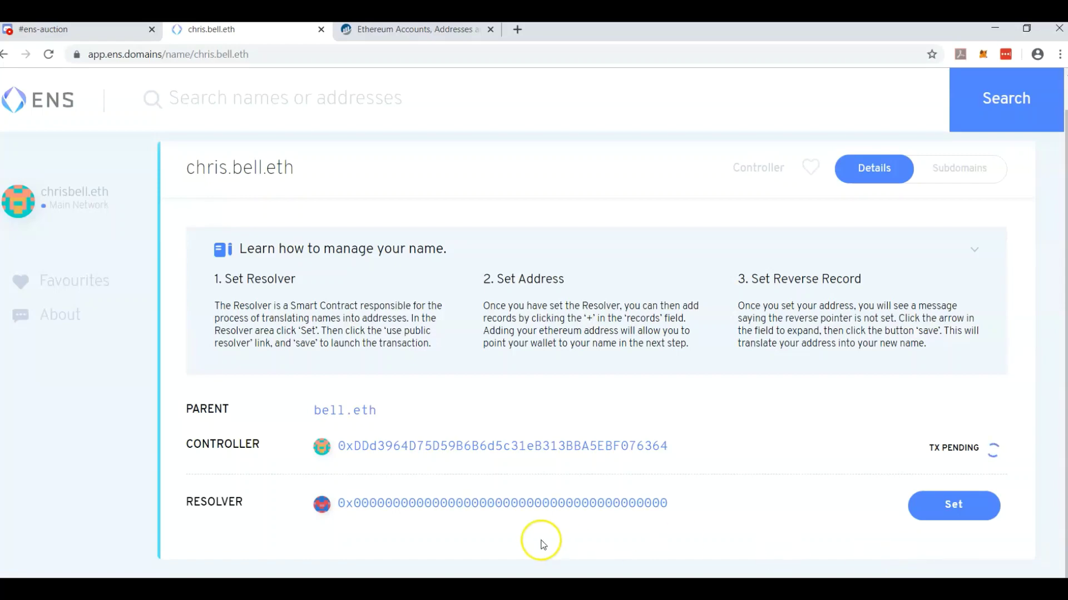
left_click(440, 30)
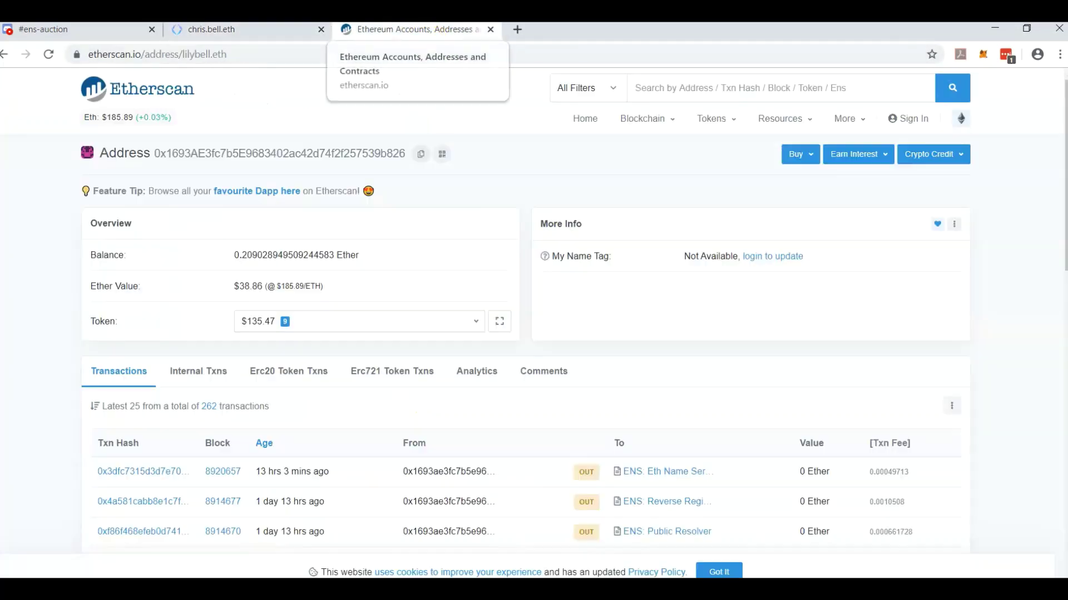
double_click(244, 153)
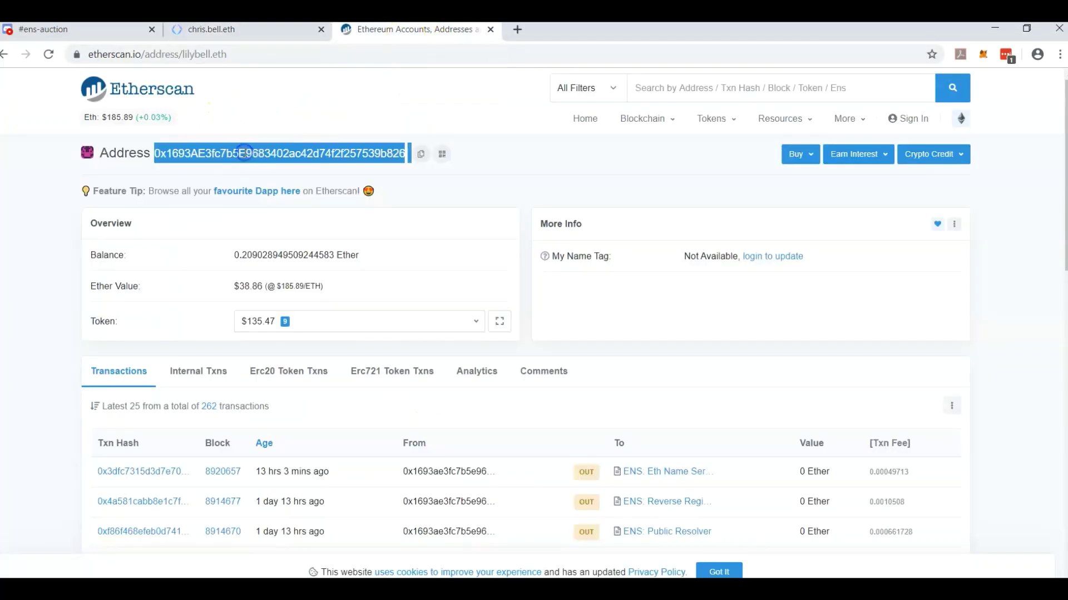
left_click(248, 31)
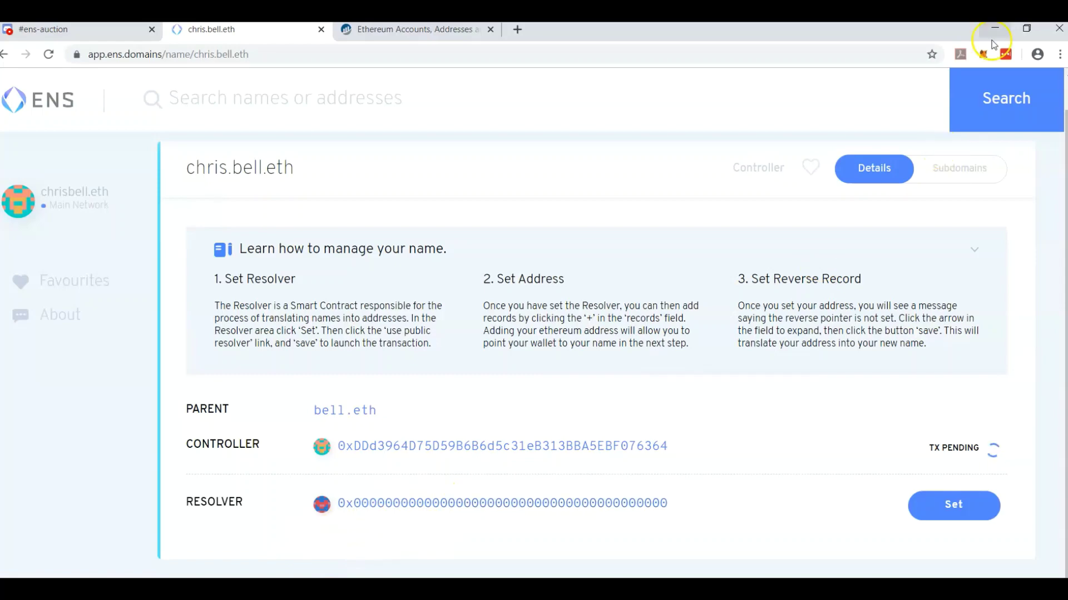
Check the confirmed Set Subnode Owner transaction in MetaMask.
left_click(983, 54)
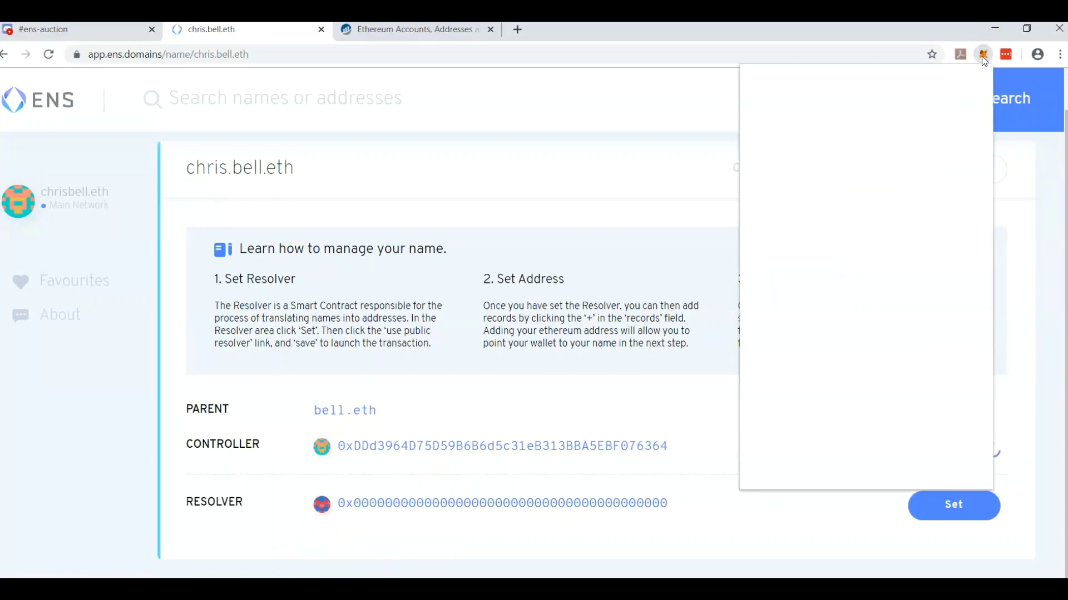
left_click(945, 408)
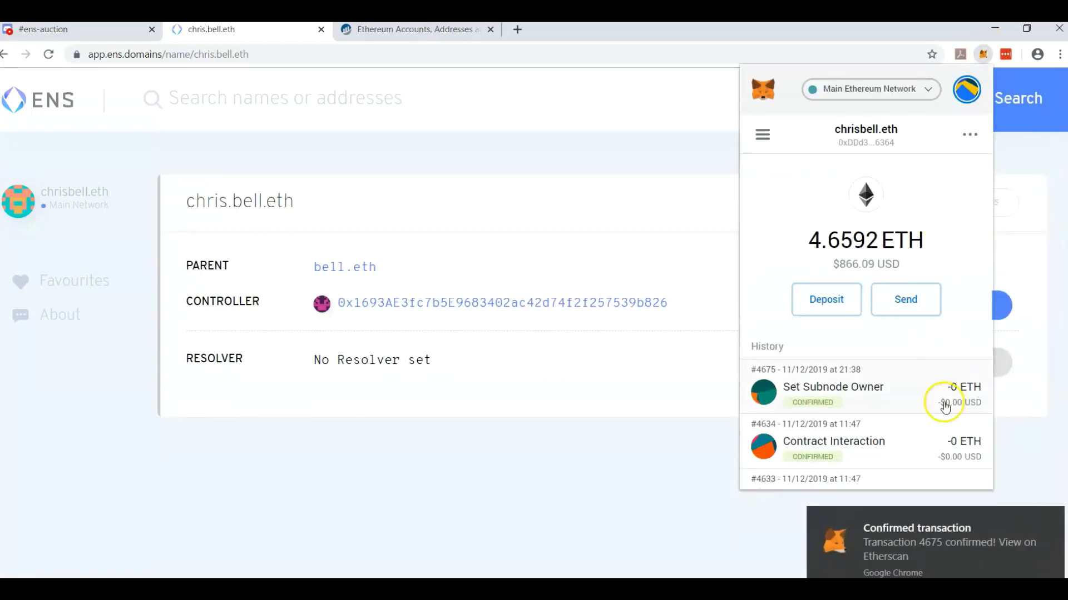
left_click(590, 449)
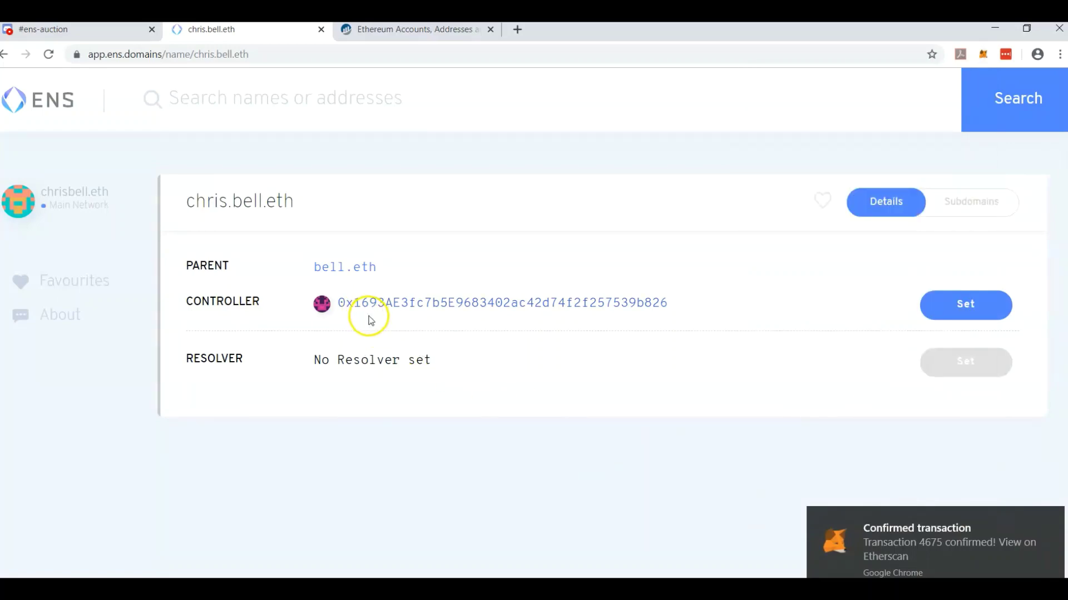
Switch MetaMask to the lilybell.eth account and copy its address.
left_click(982, 54)
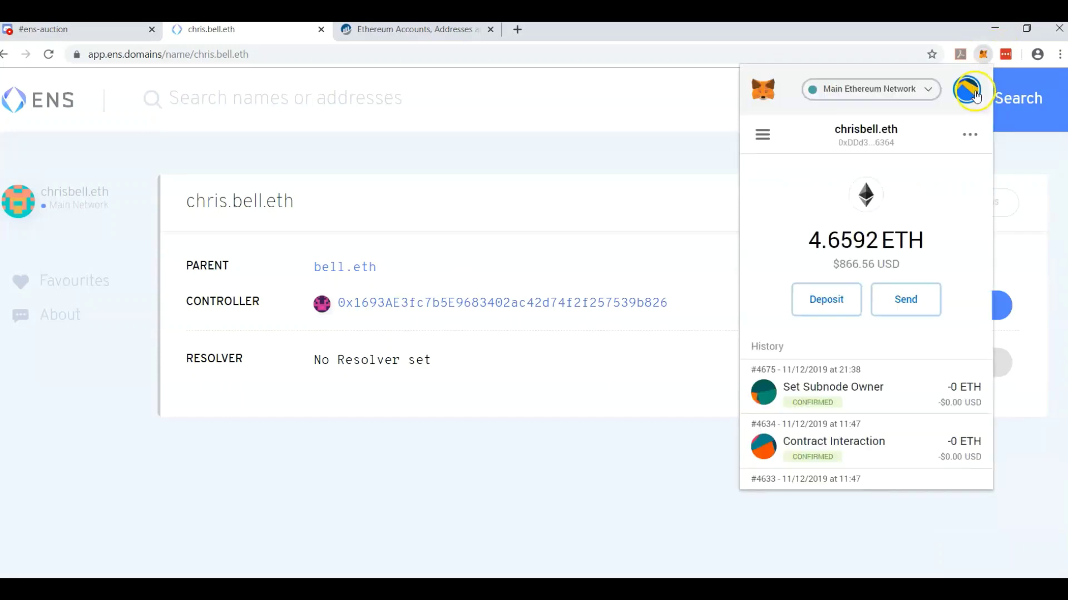
left_click(968, 90)
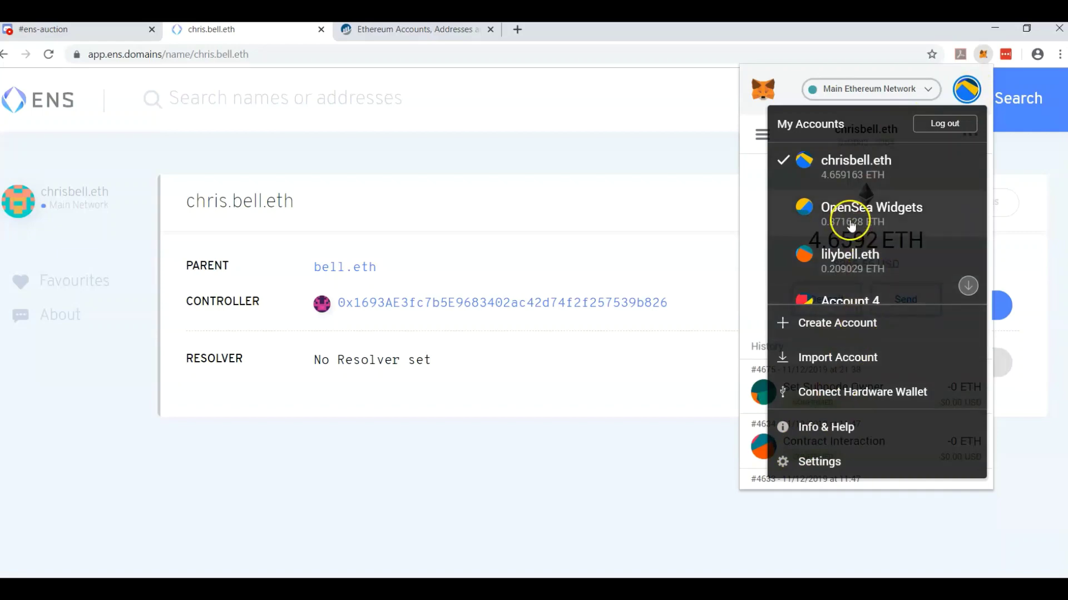
left_click(835, 266)
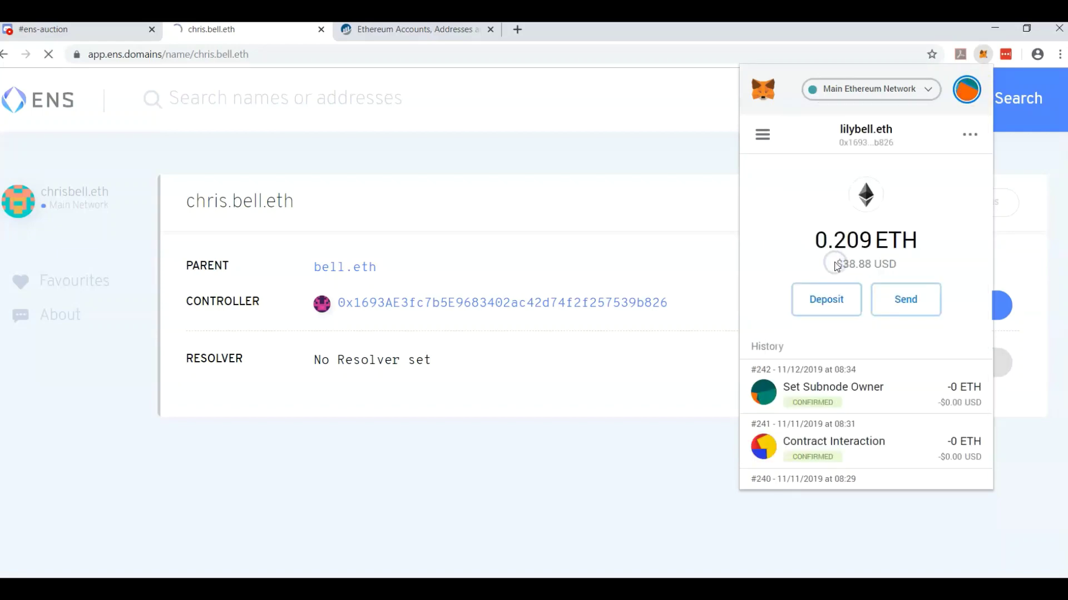
left_click(858, 151)
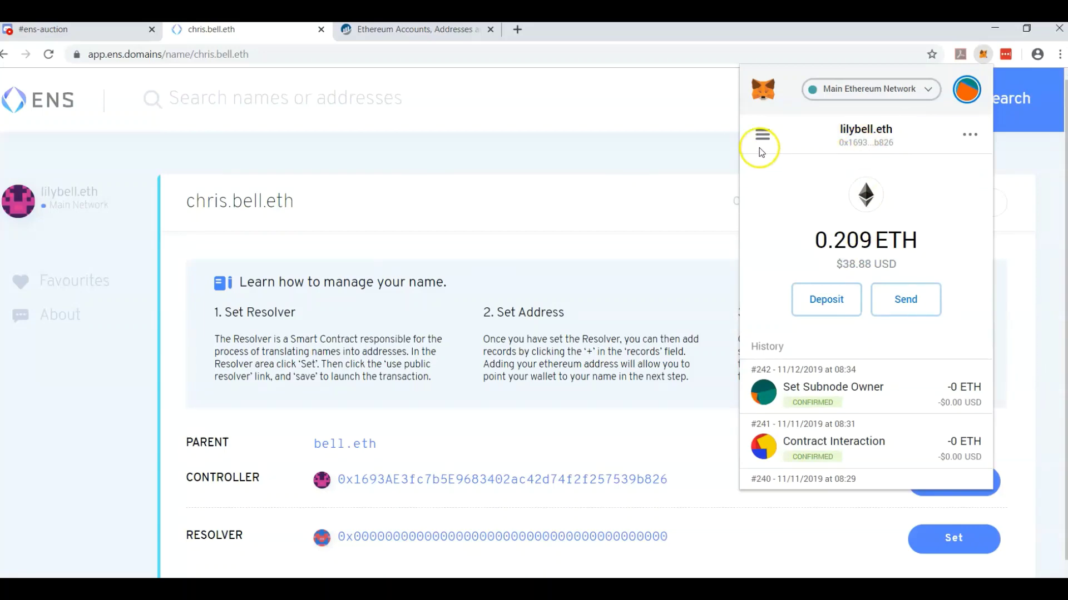
left_click(566, 162)
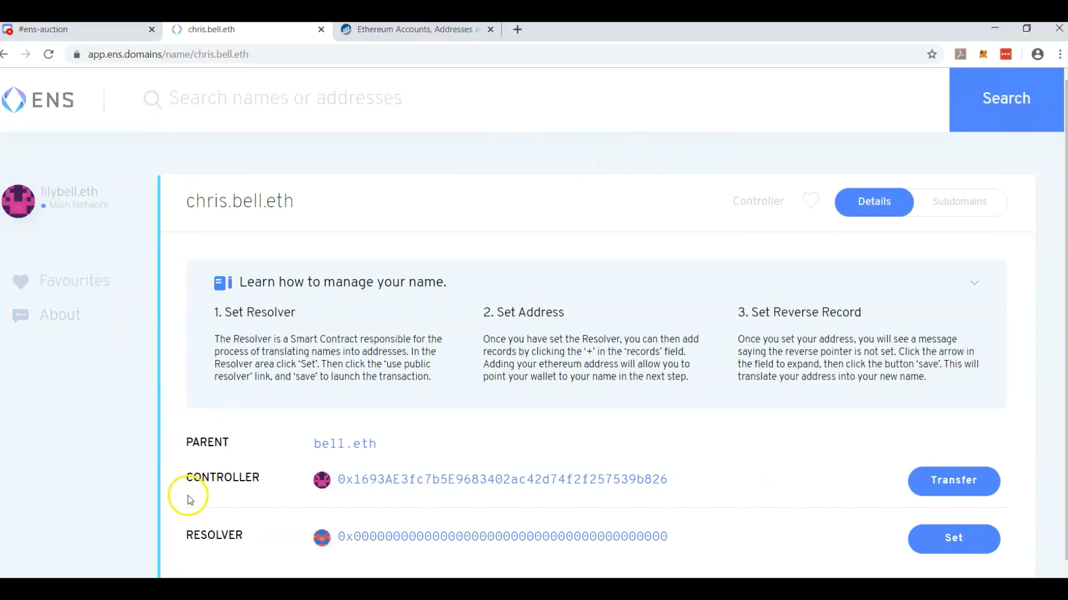
scroll(612, 331, "down", 1)
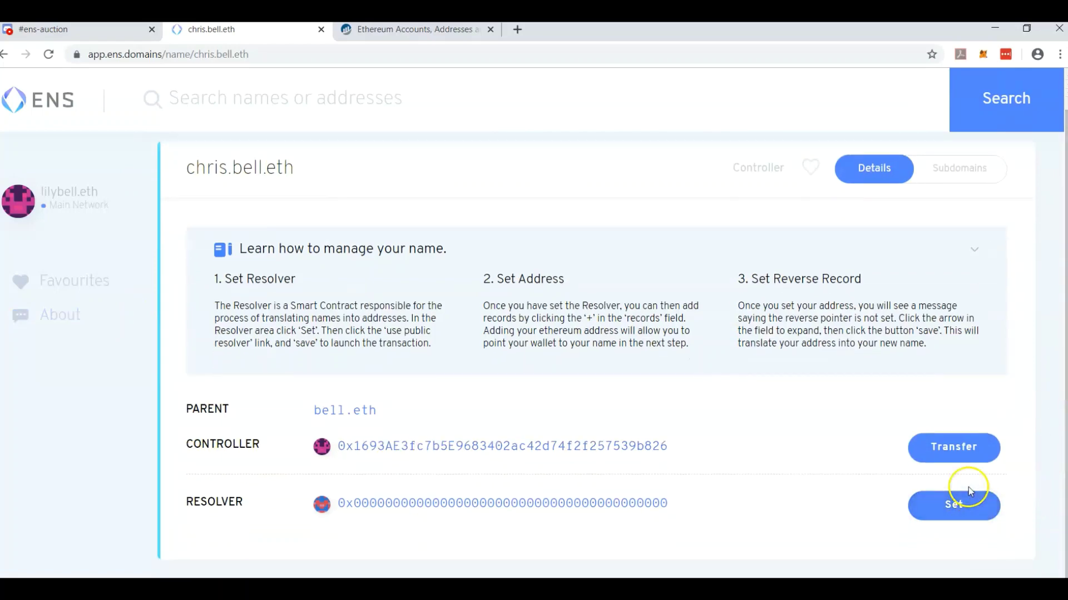
Set chris.bell.eth's resolver to the public resolver with fast gas, then view its empty subdomain list.
left_click(952, 507)
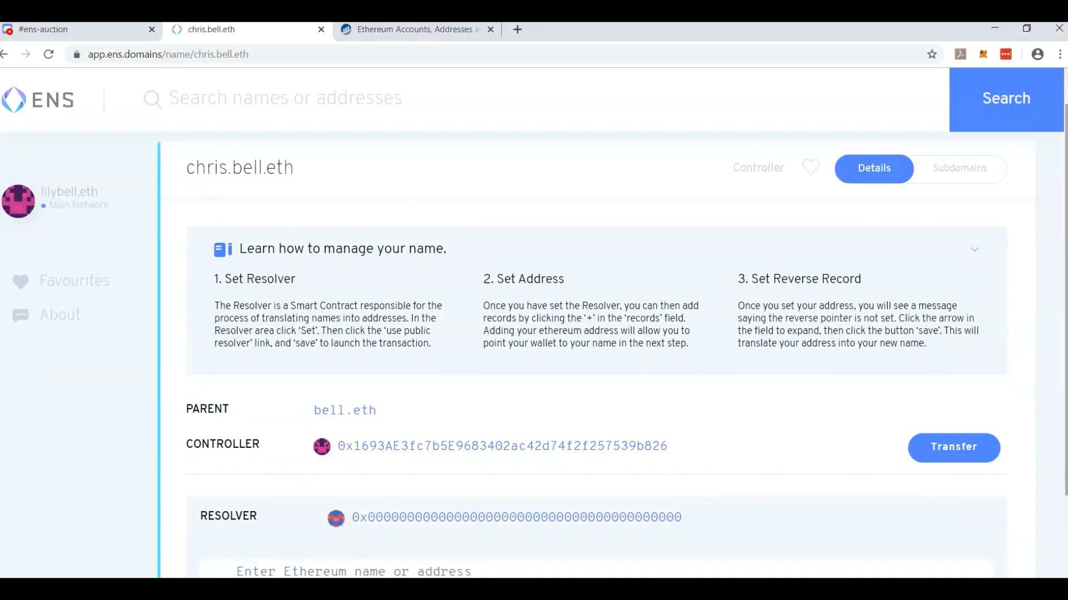
scroll(612, 361, "down", 4)
left_click(759, 507)
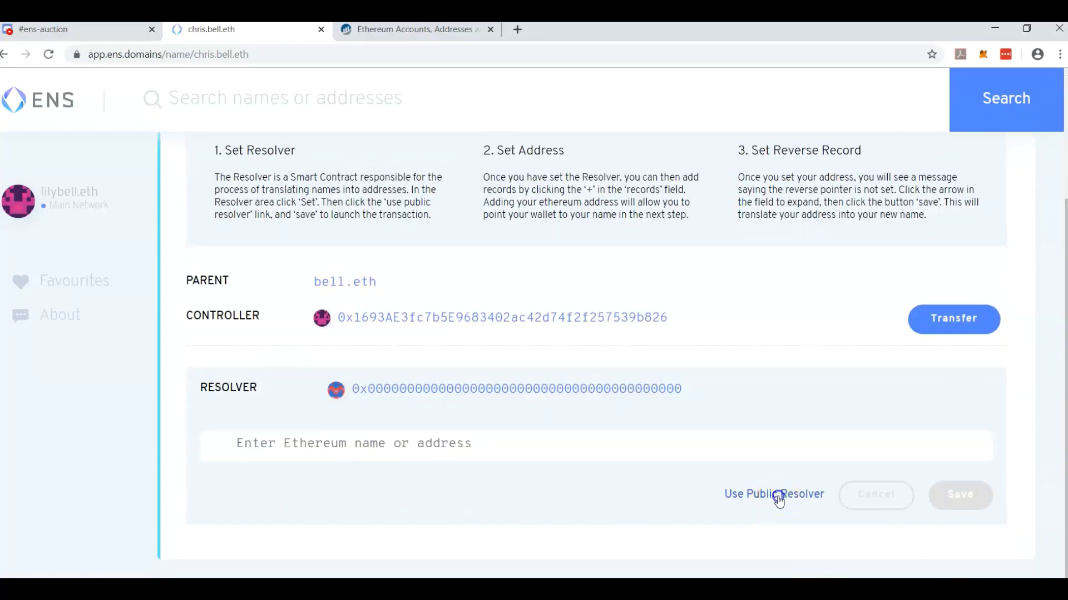
double_click(471, 452)
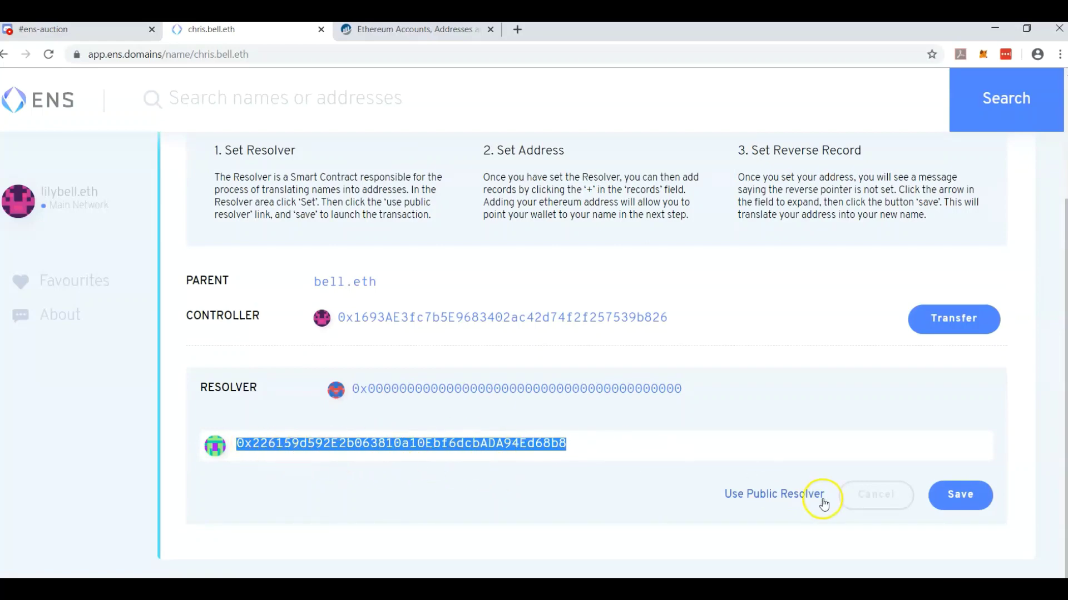
left_click(966, 506)
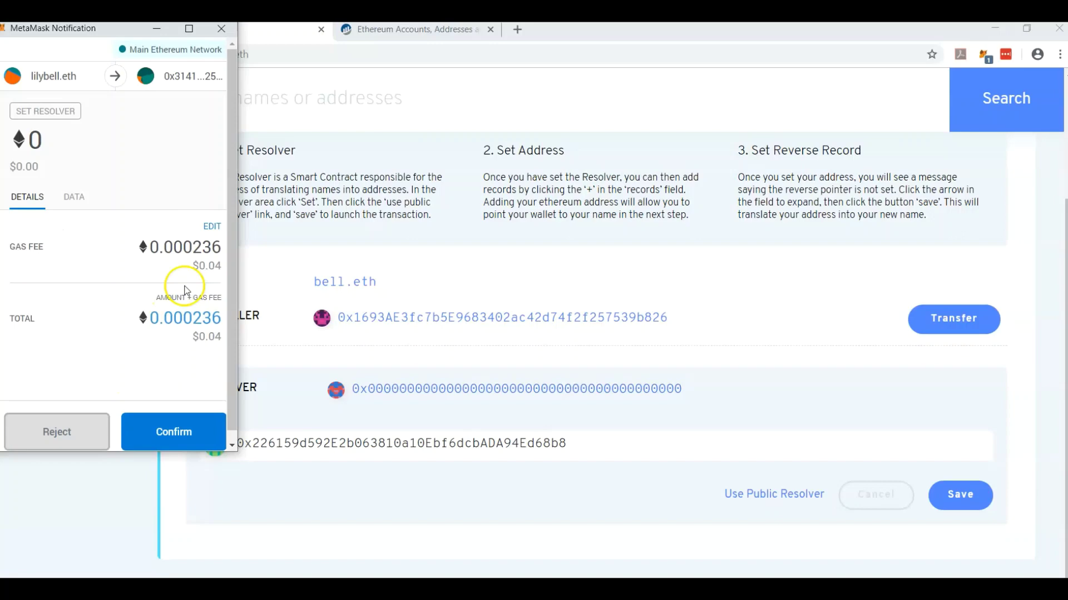
left_click(212, 227)
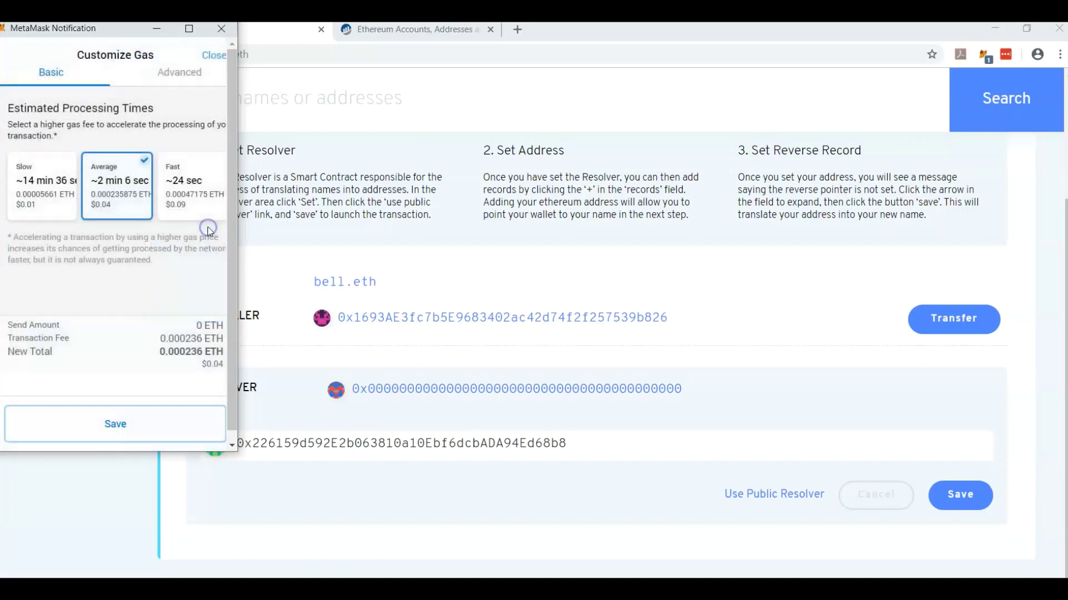
left_click(201, 195)
left_click(142, 424)
left_click(184, 436)
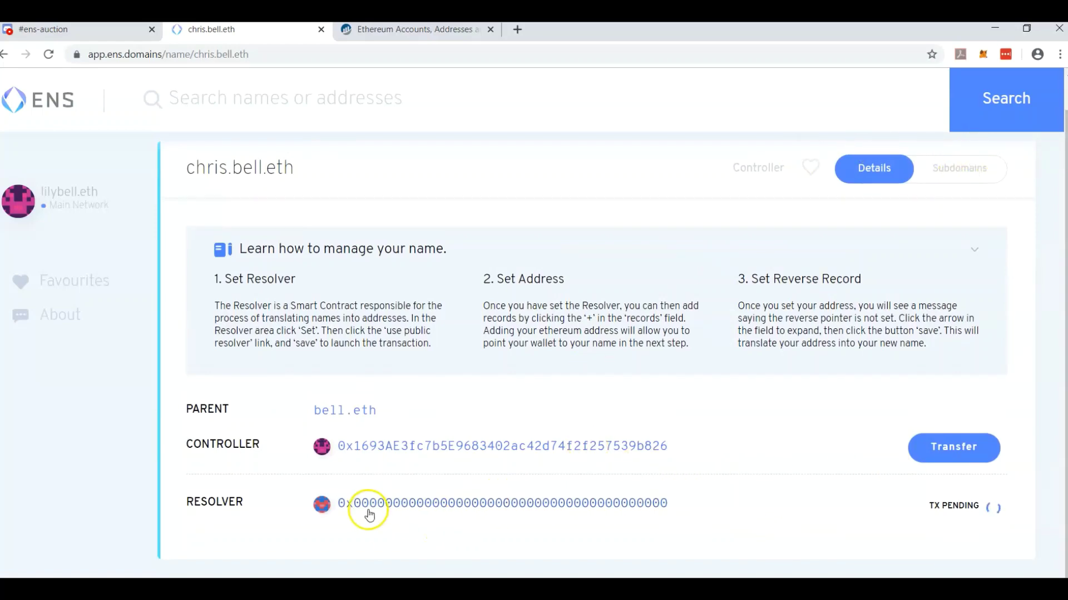
left_click(966, 167)
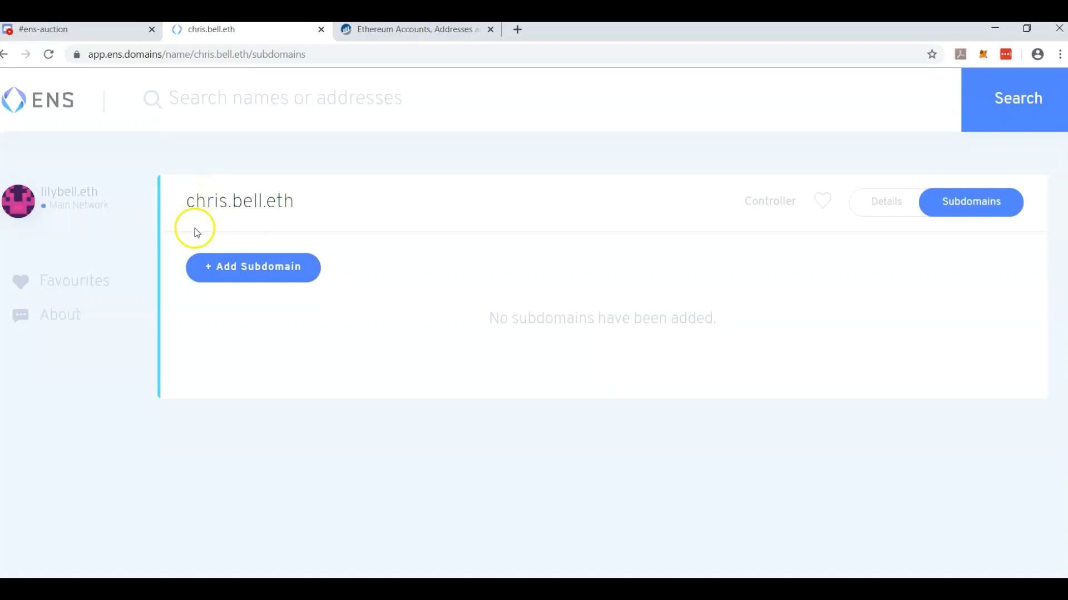
Create the subdomain 'lily' under chris.bell.eth, confirming with the fast 0.000497 ETH gas fee.
left_click(233, 265)
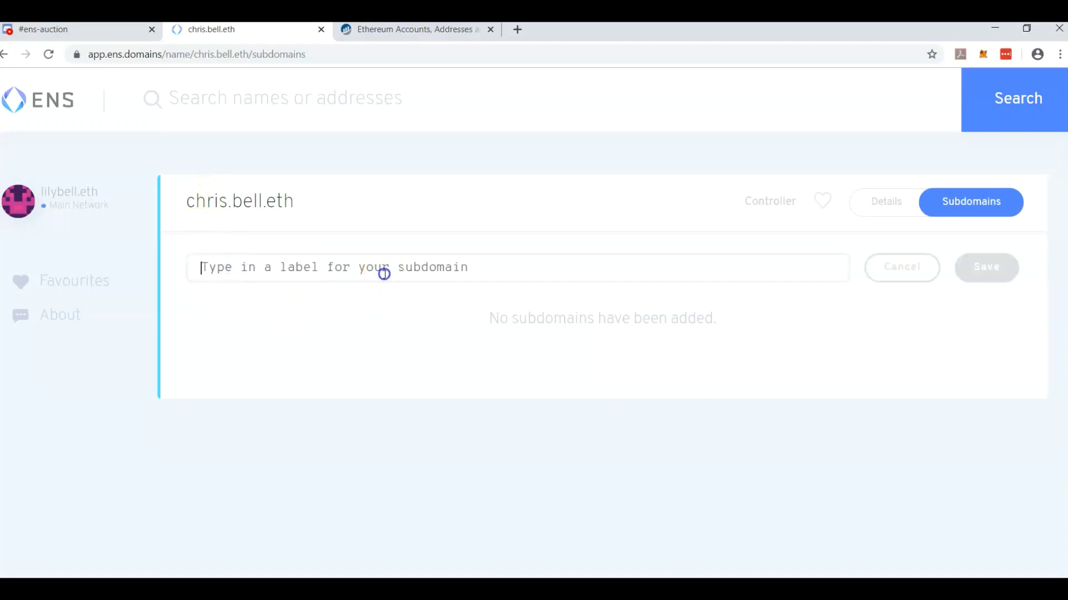
type("1")
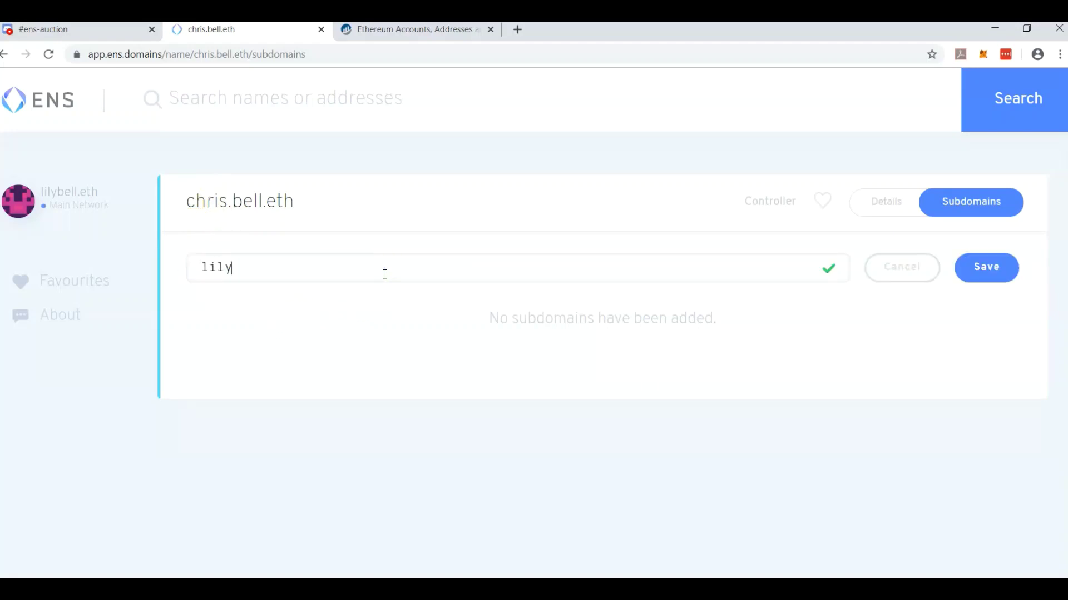
type("ily")
left_click(983, 266)
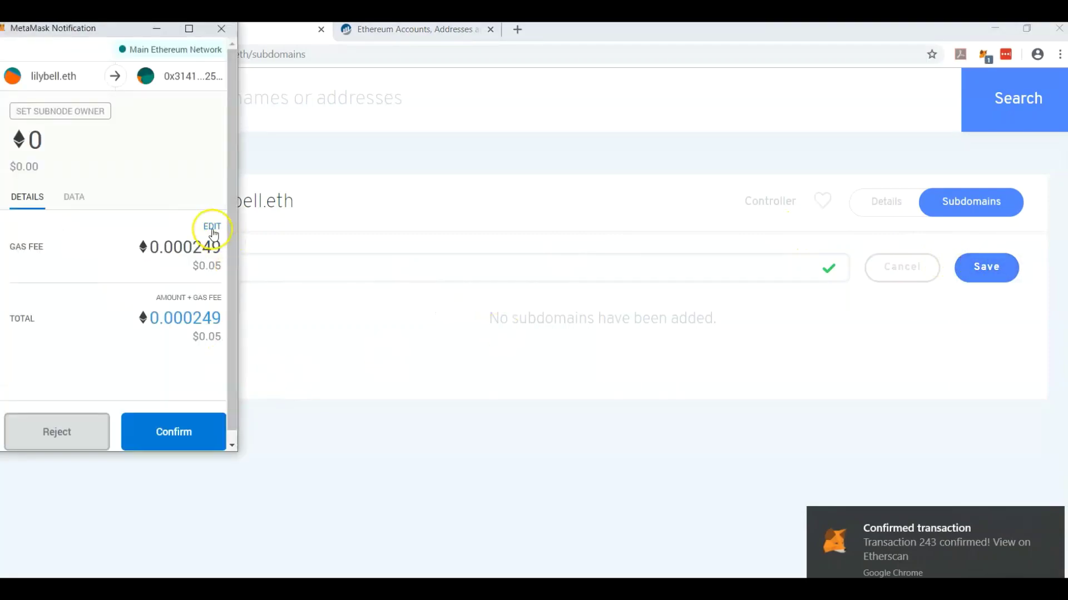
left_click(213, 224)
left_click(202, 185)
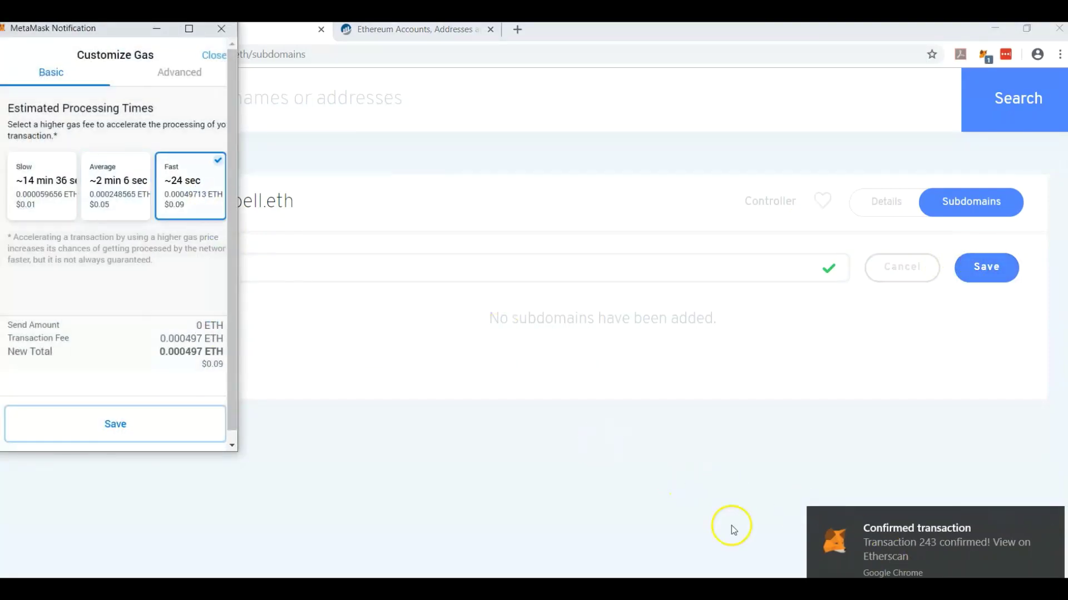
left_click(157, 428)
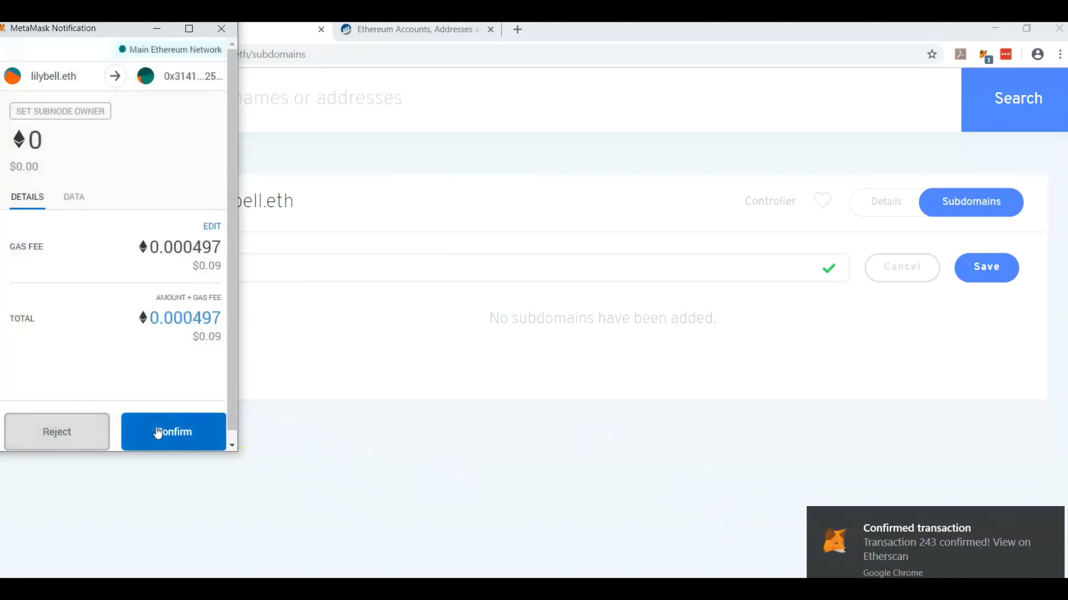
left_click(158, 433)
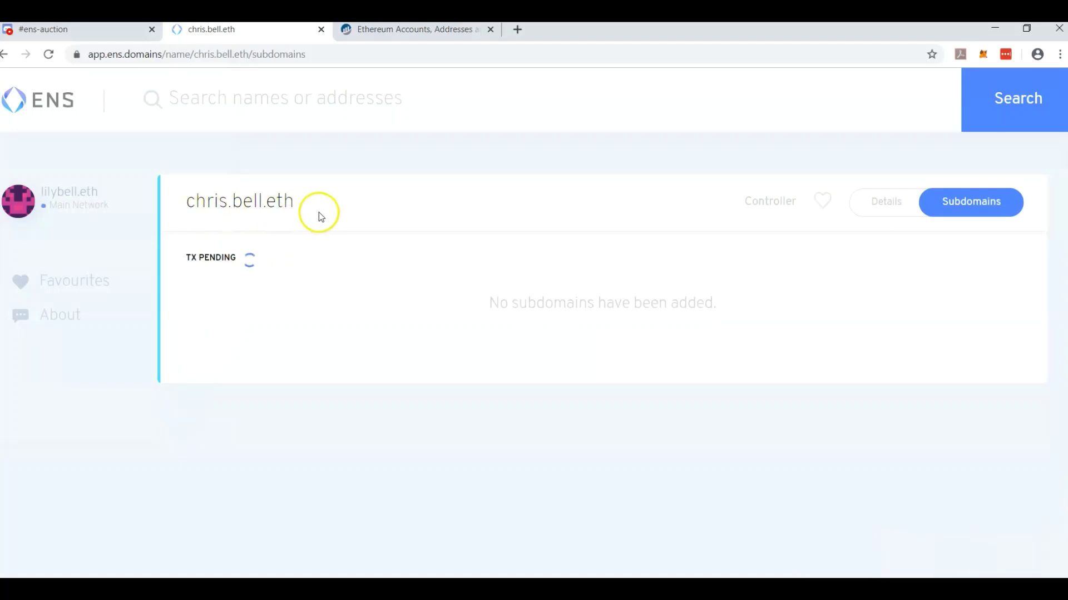
Return to chris.bell.eth's details and reload so the new resolver shows.
left_click(888, 205)
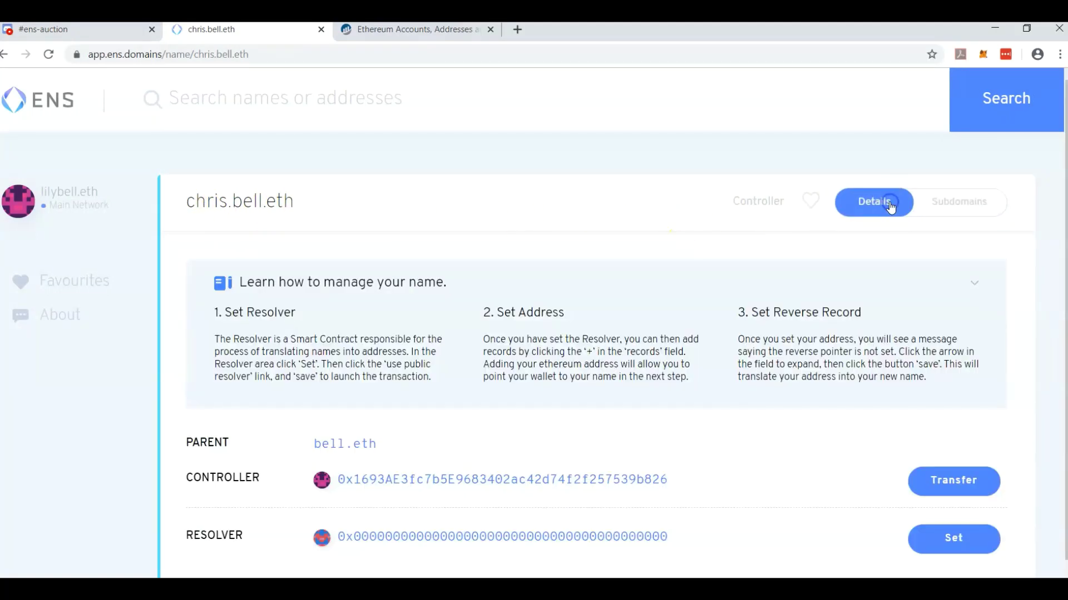
scroll(971, 278, "down", 1)
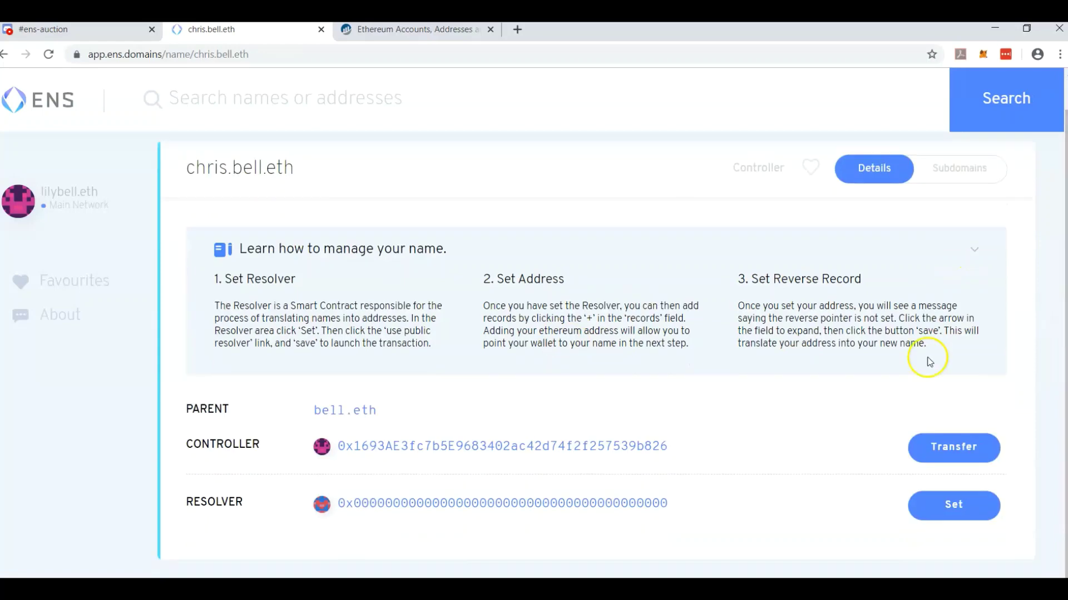
left_click(48, 54)
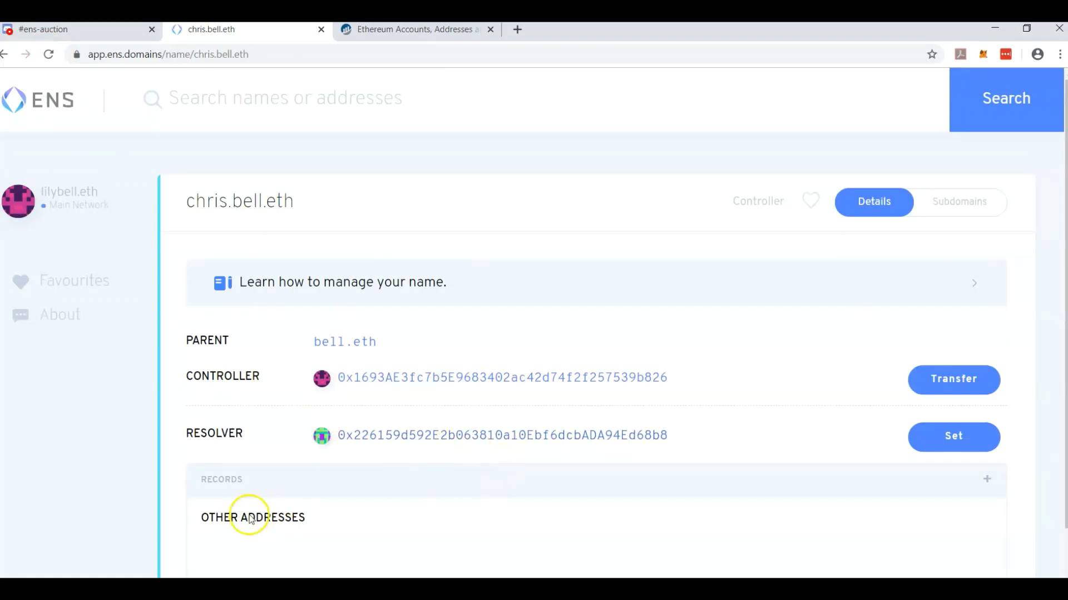
left_click(987, 480)
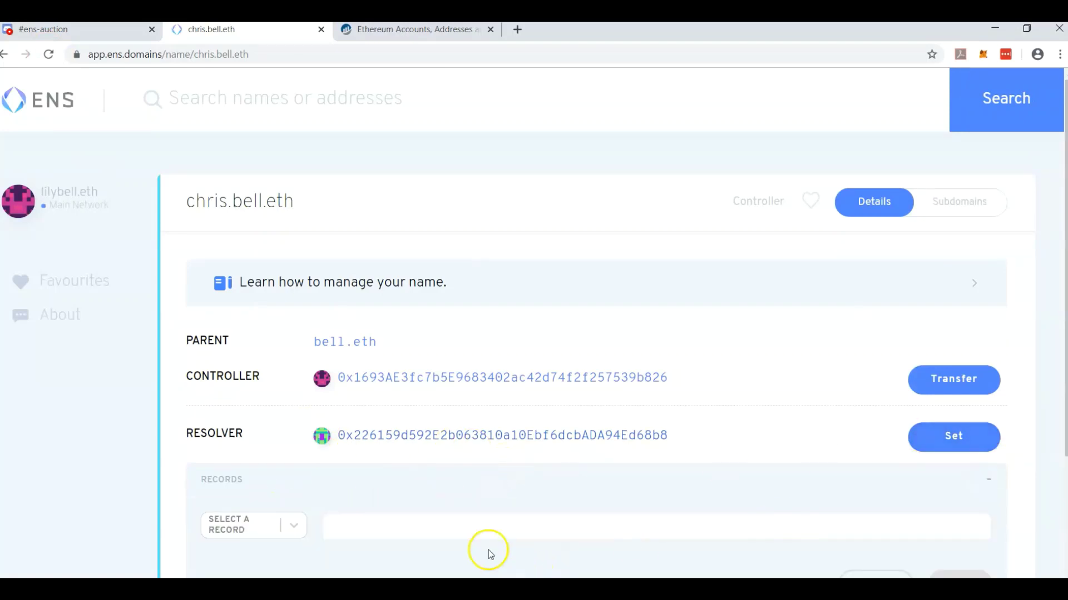
left_click(245, 515)
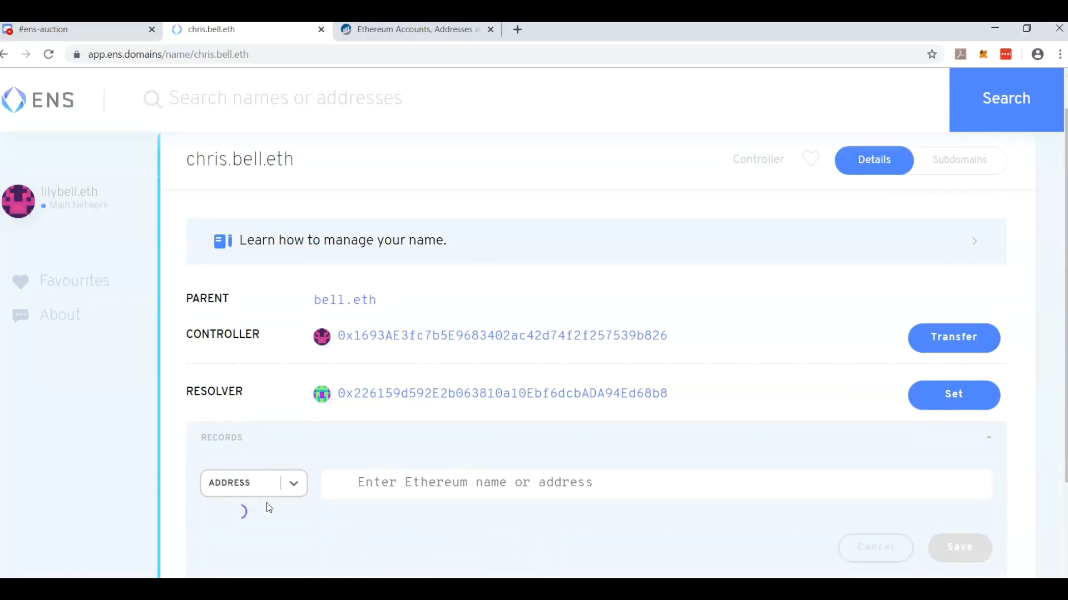
left_click(473, 482)
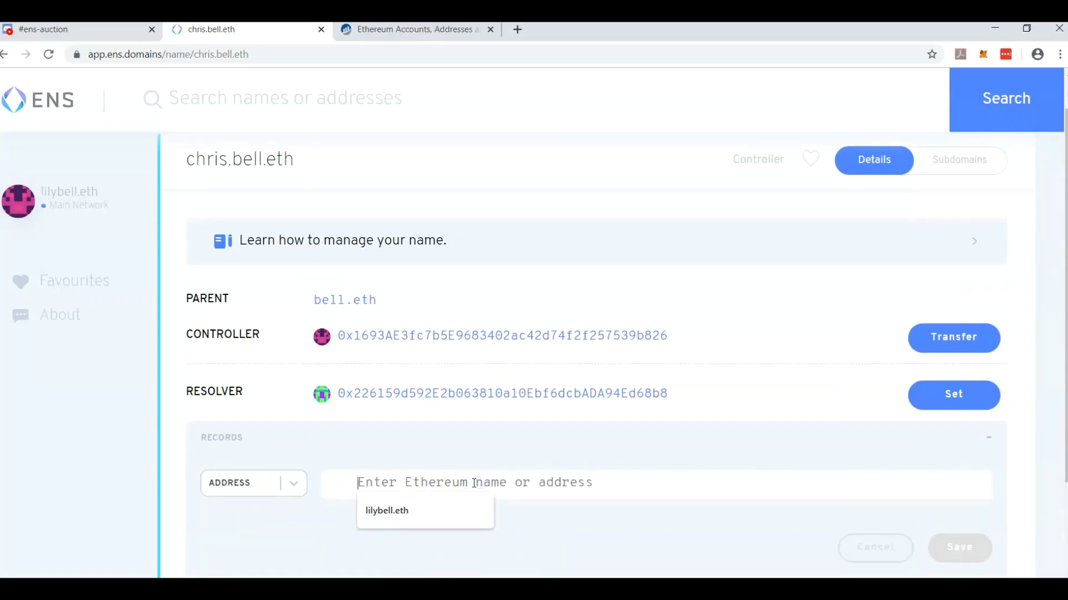
left_click(446, 512)
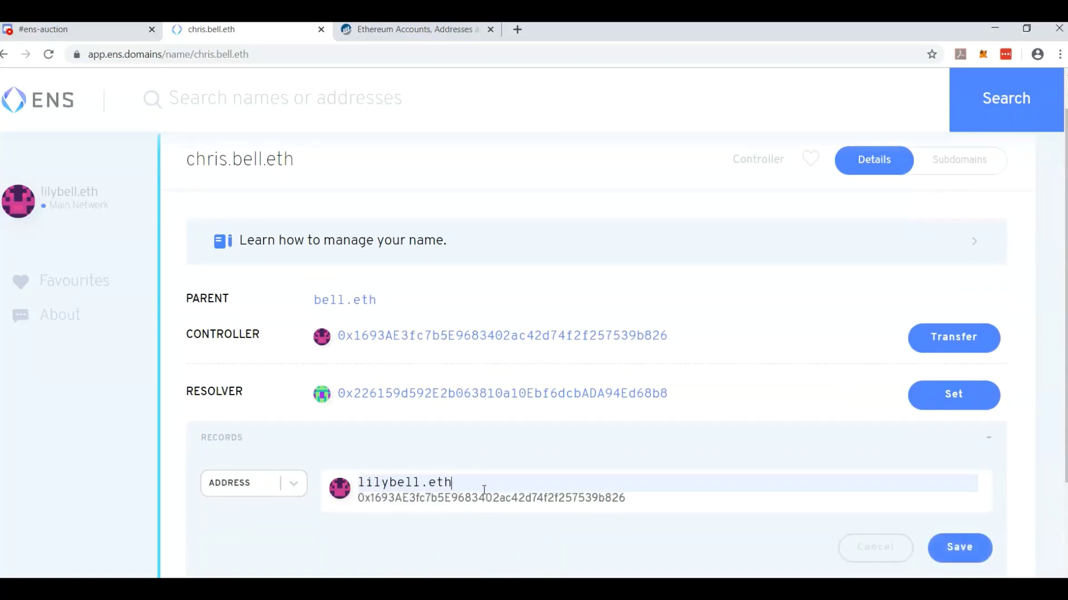
double_click(464, 499)
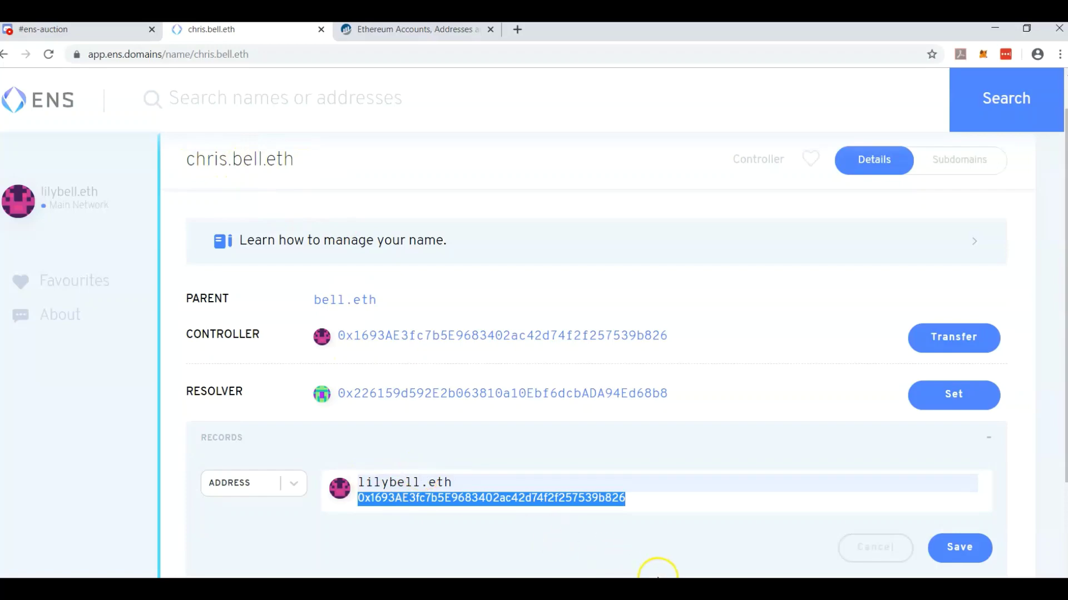
left_click(958, 551)
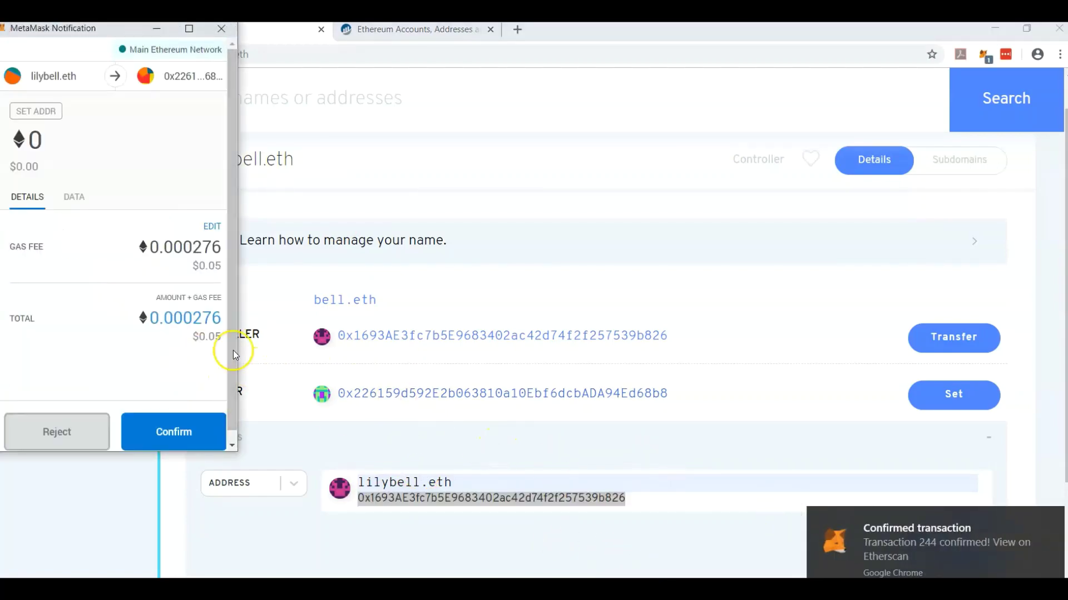
left_click(212, 234)
left_click(189, 208)
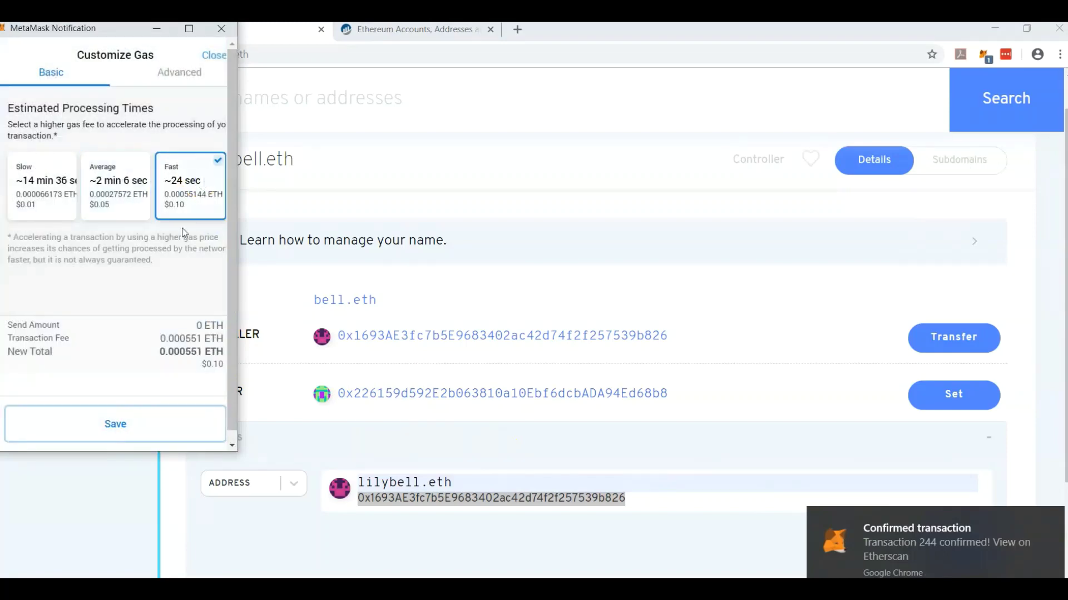
left_click(158, 428)
left_click(173, 433)
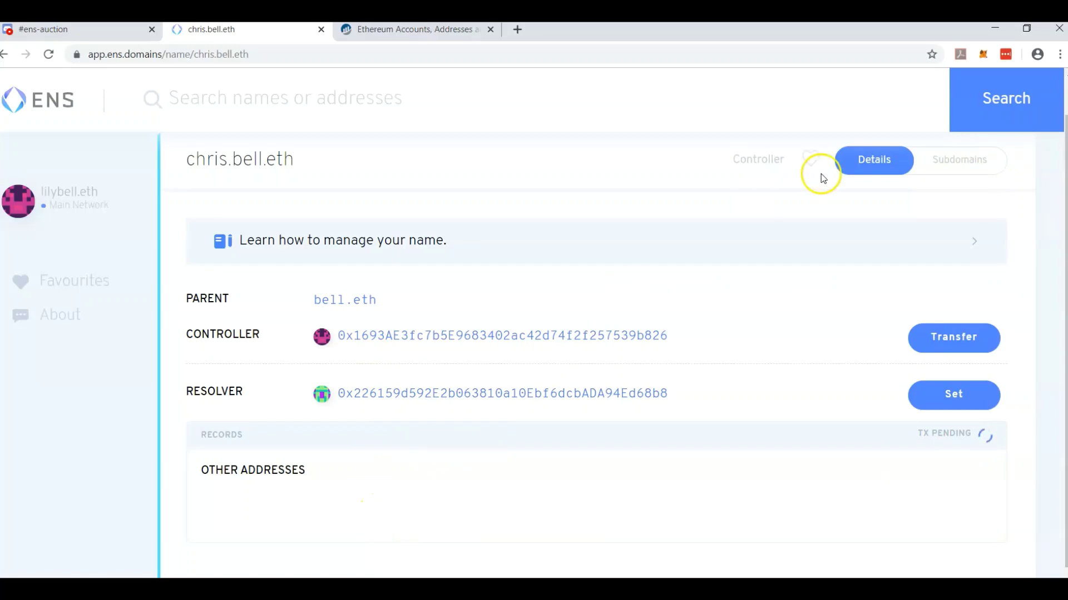
left_click(963, 158)
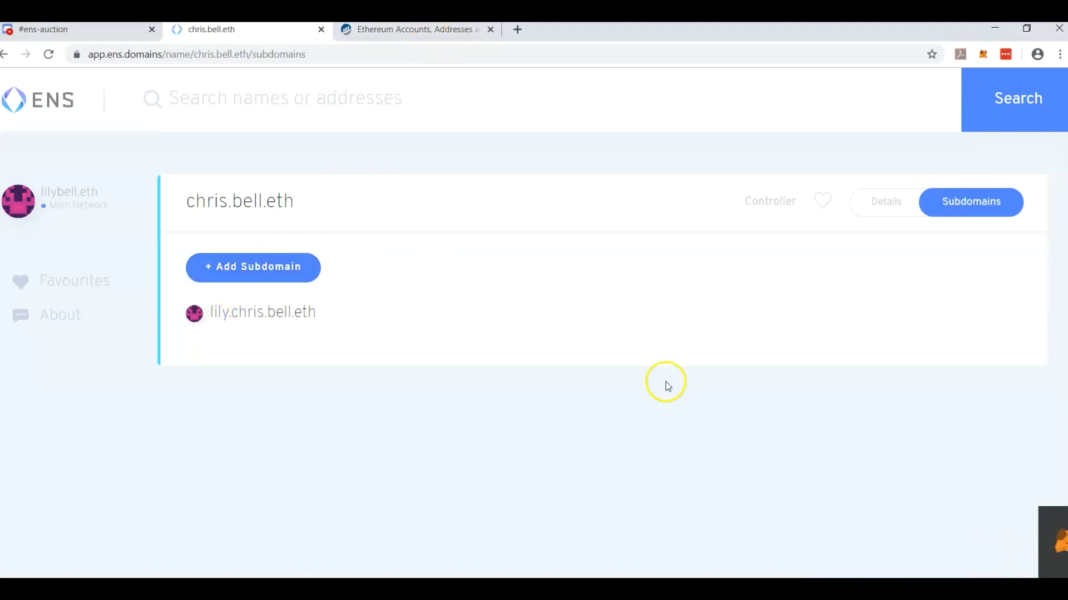
left_click(398, 32)
left_click(195, 55)
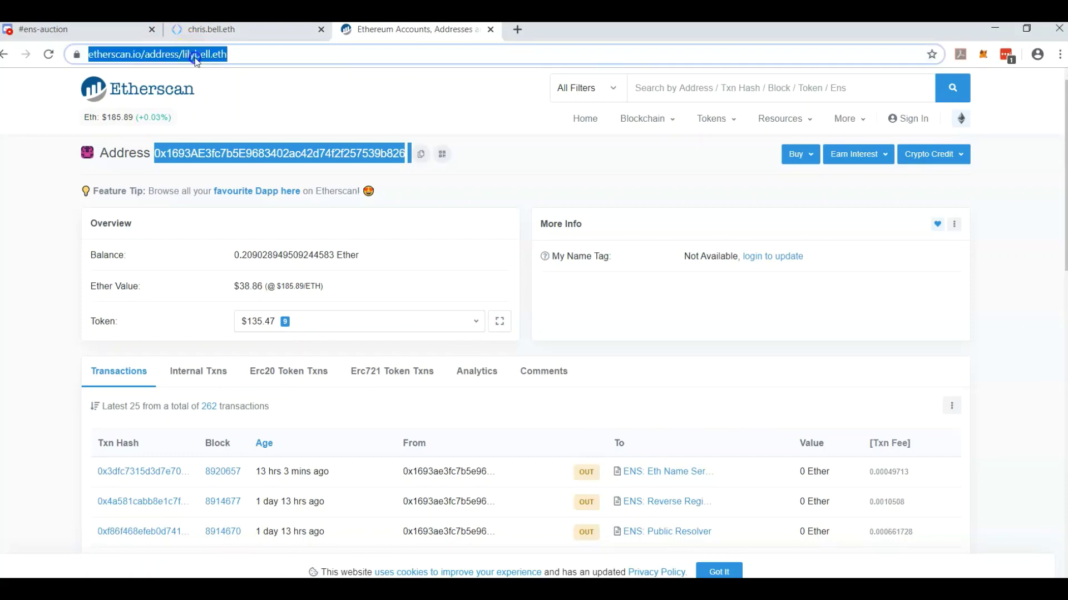
double_click(196, 56)
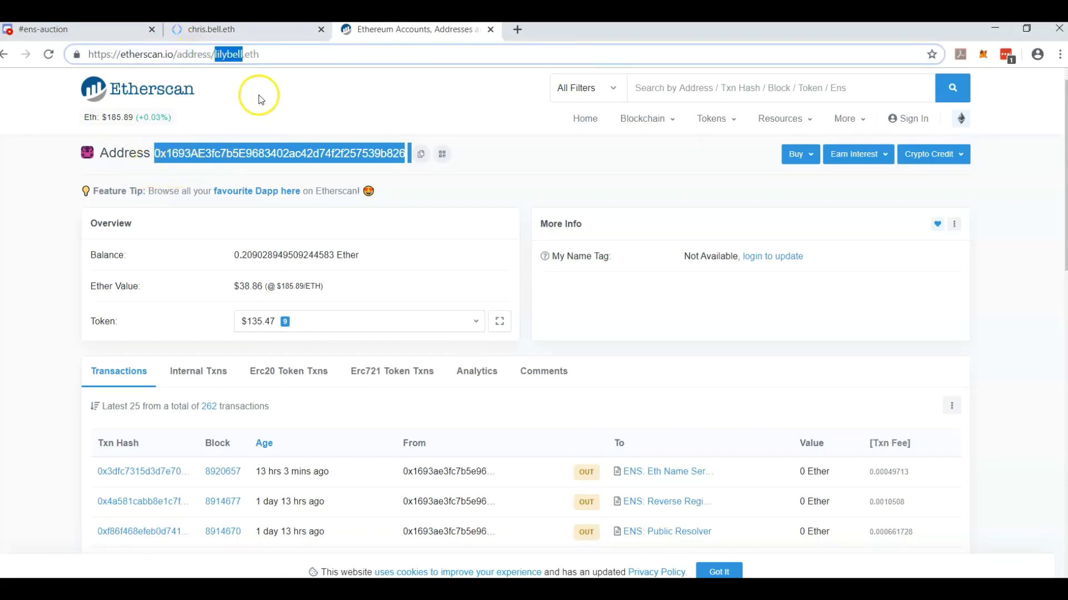
type("chris")
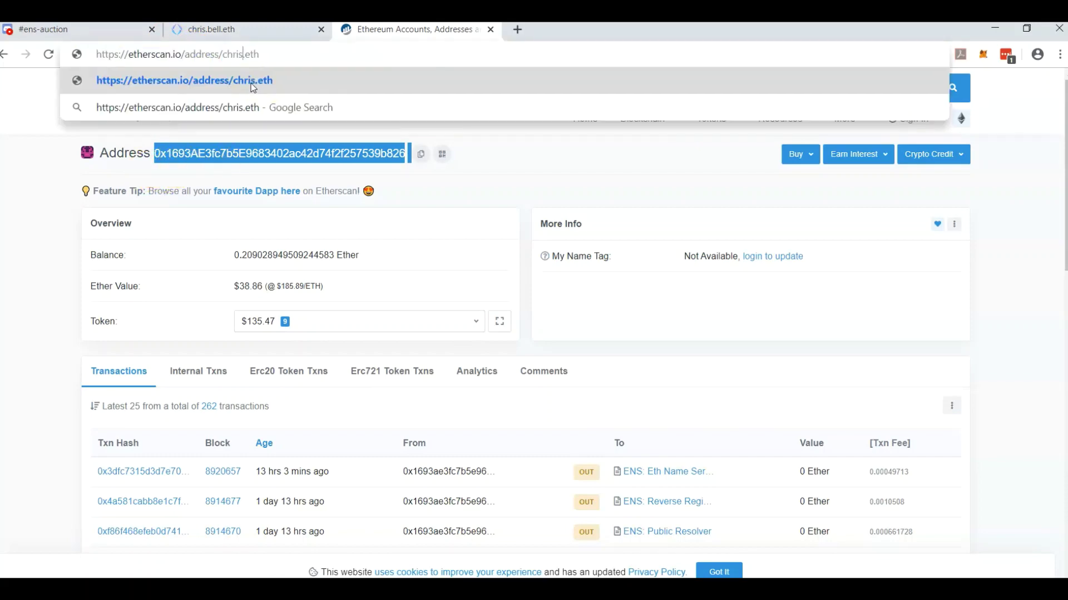
type(".bell")
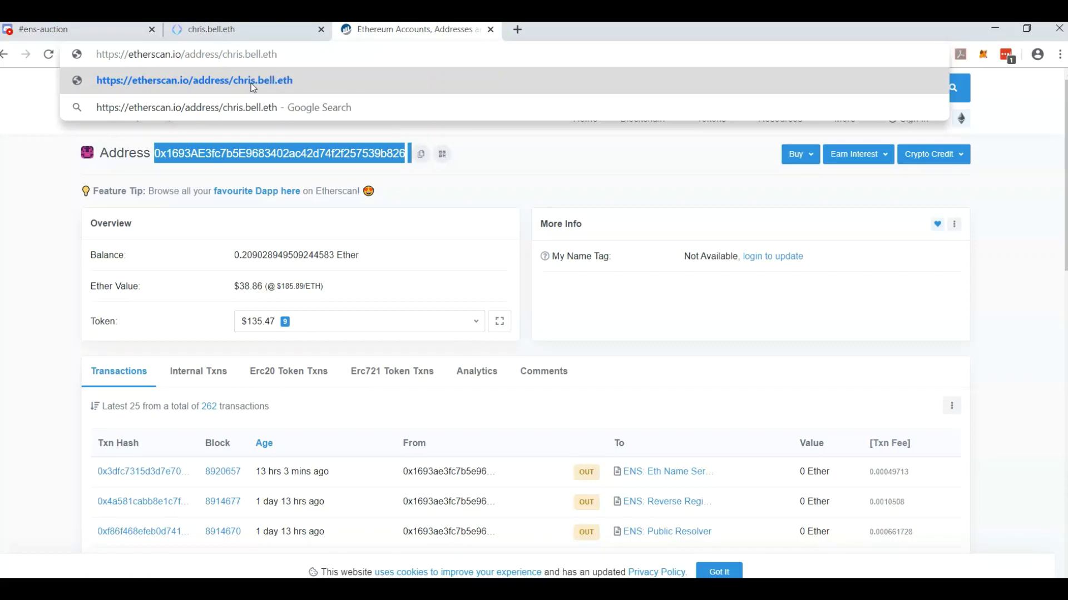
left_click(253, 88)
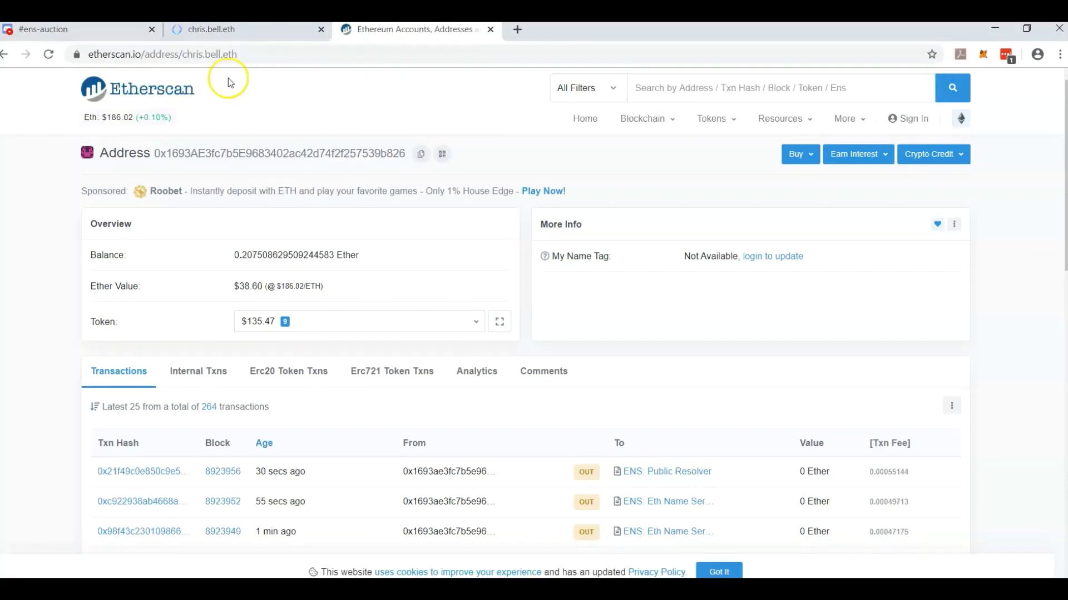
double_click(184, 152)
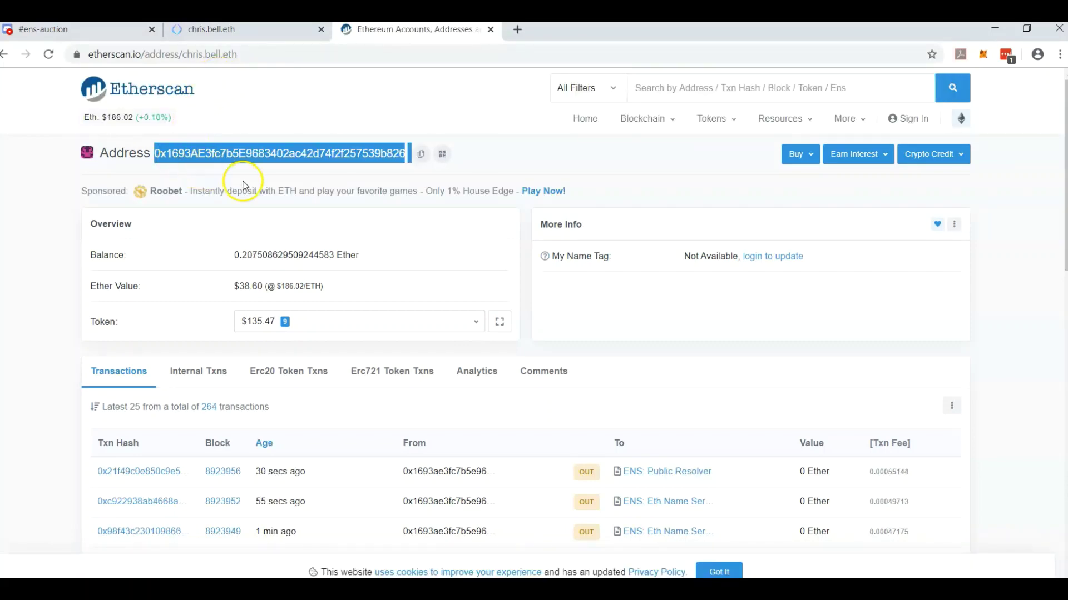
left_click(268, 51)
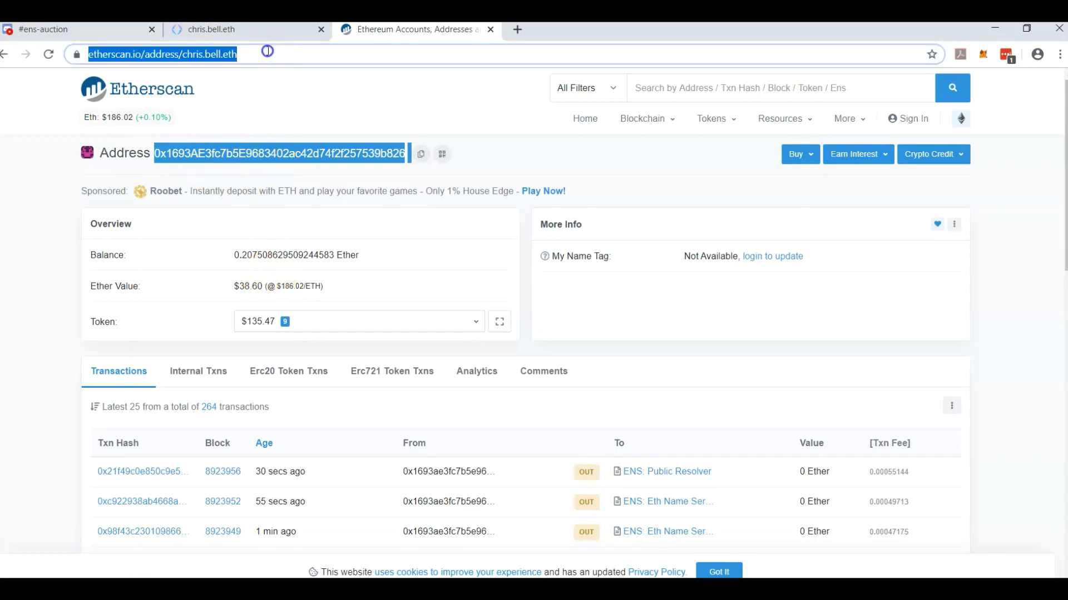
left_click(182, 55)
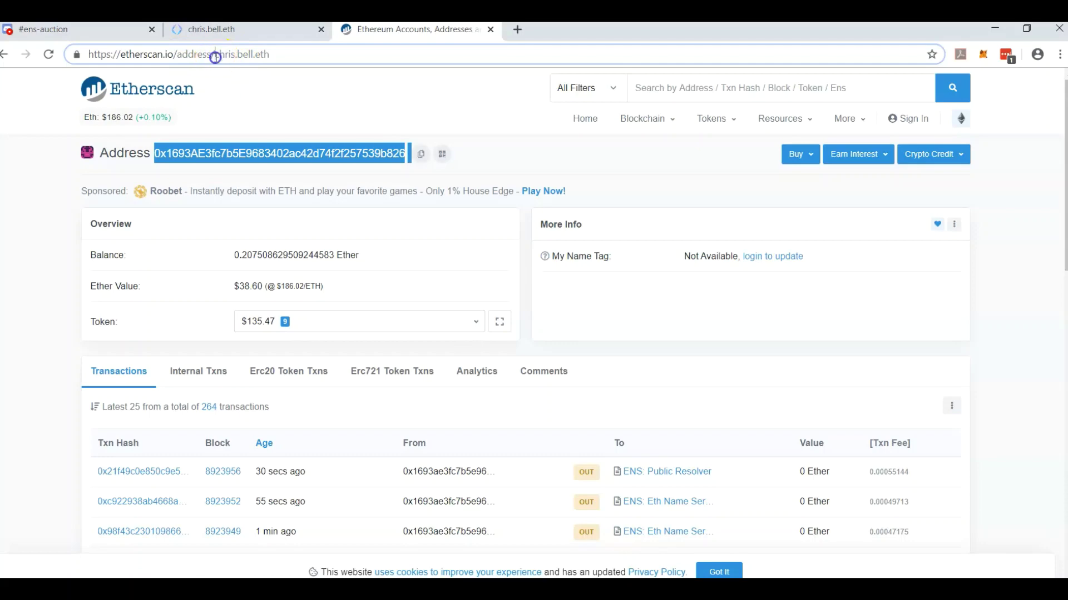
type("lily.")
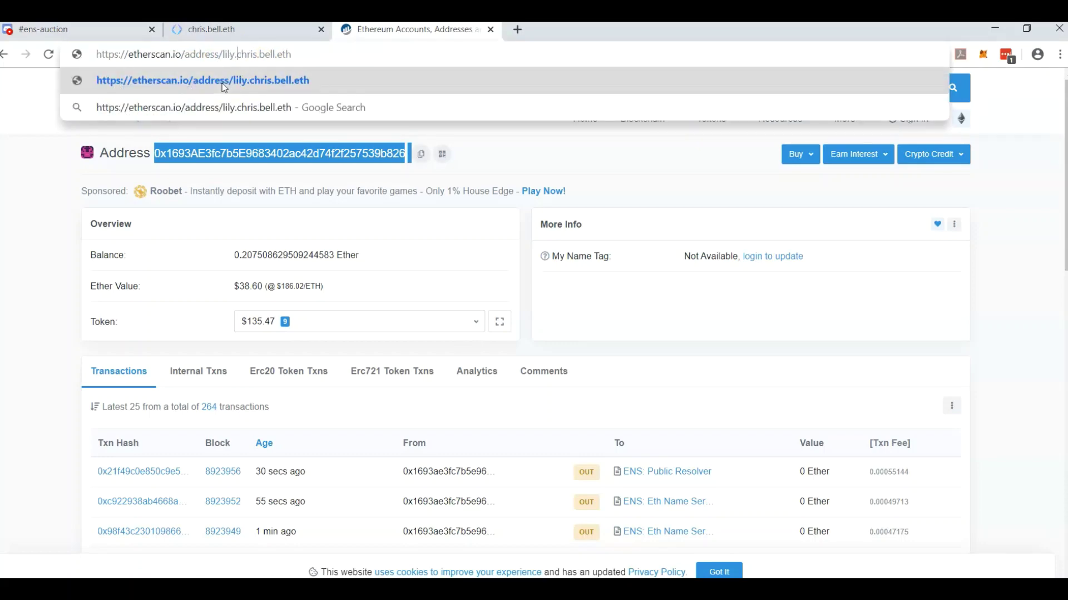
key("Return")
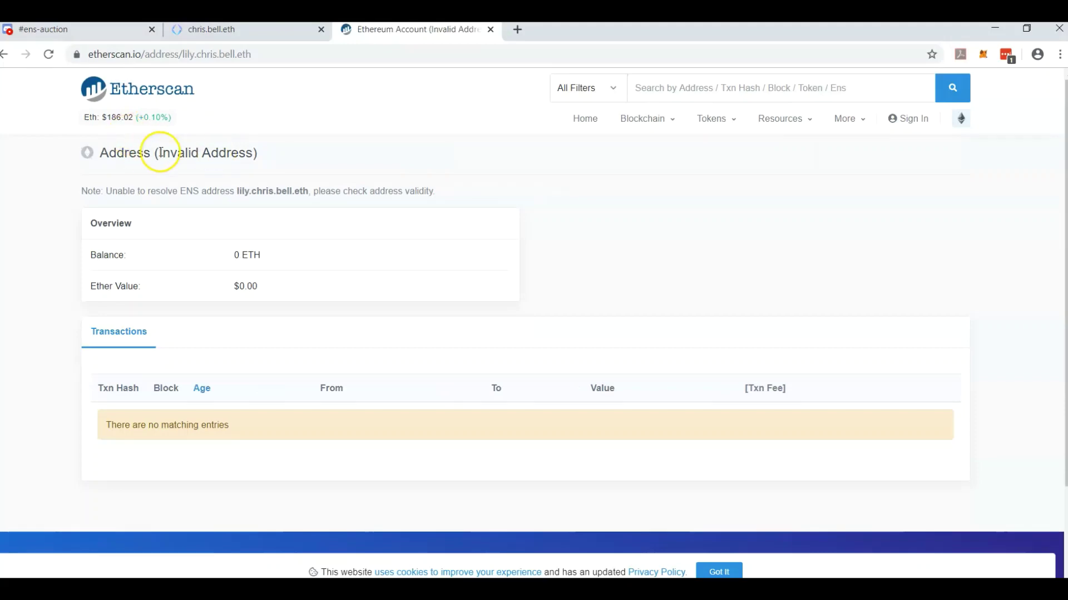
left_click(235, 39)
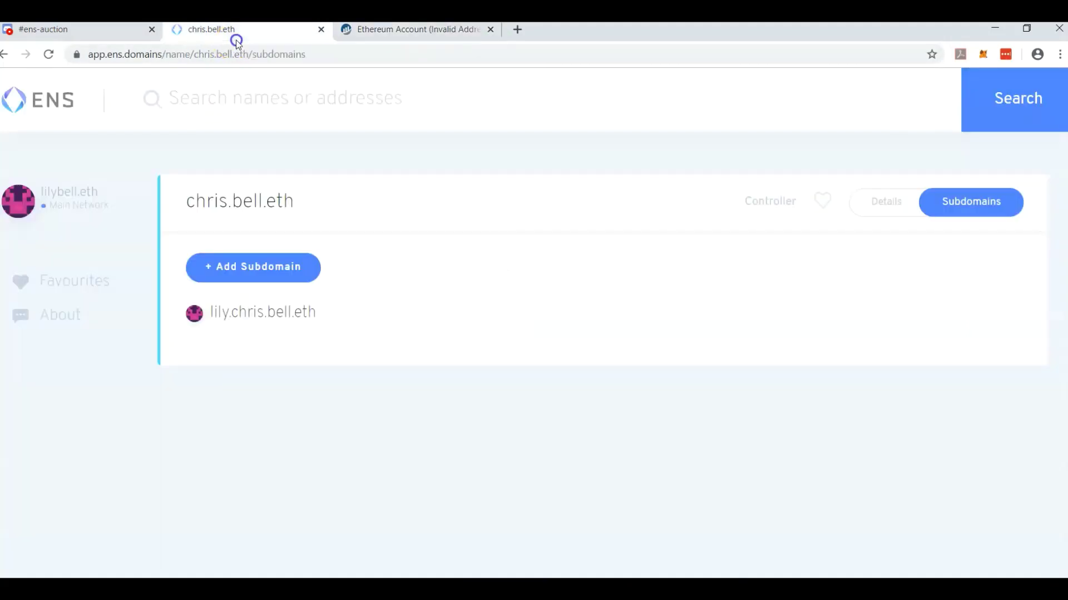
left_click(253, 313)
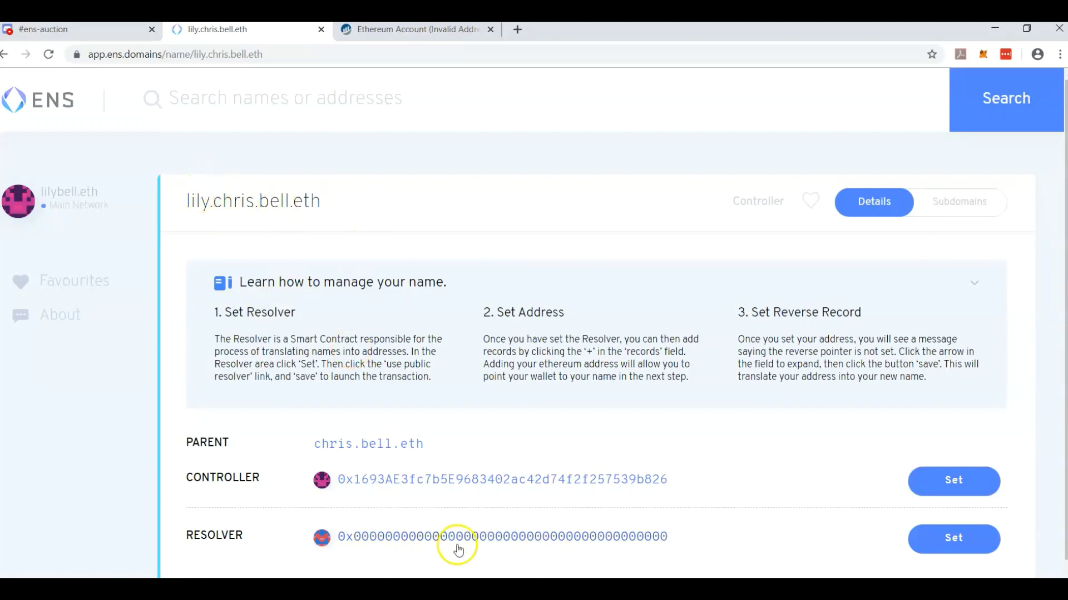
scroll(1038, 370, "down", 1)
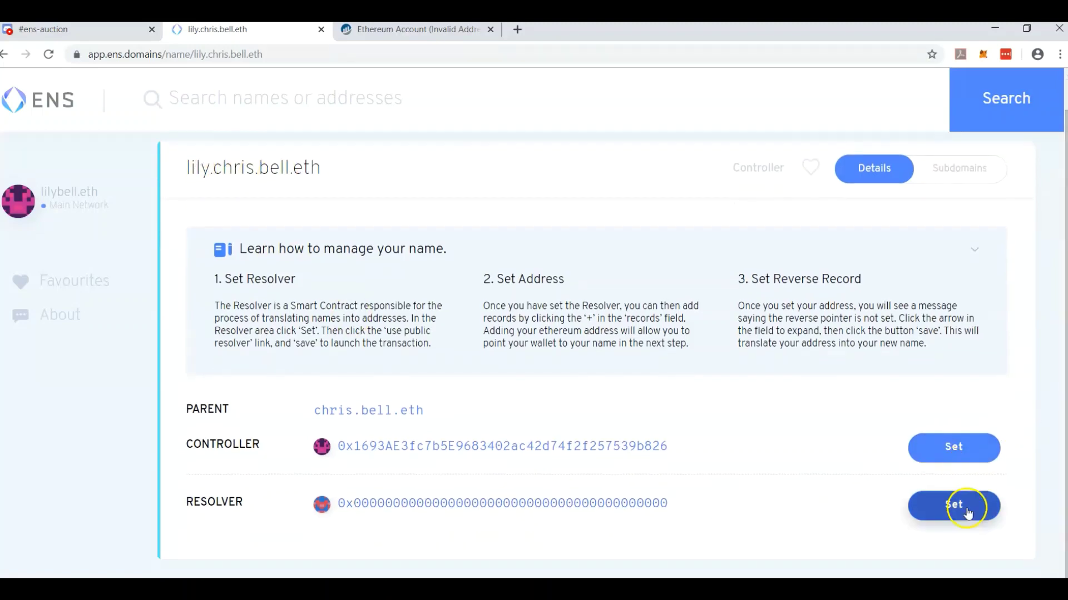